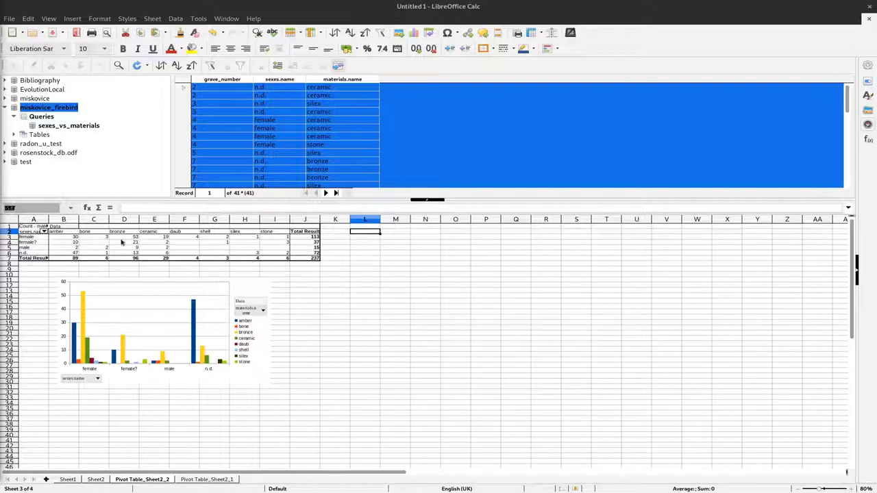
# Enter amber counts 30 and 2 in L2:M2 and totals 113 and 15 in L4:M4
pyautogui.write('30')
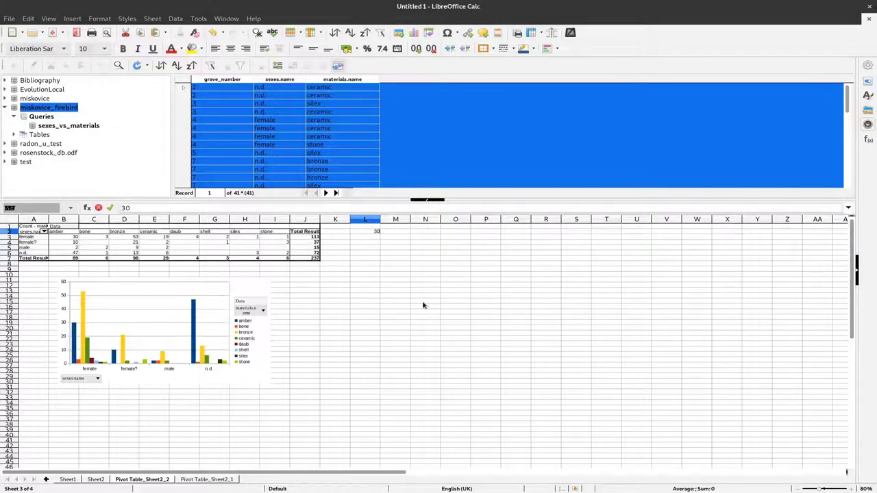
pyautogui.press('Tab')
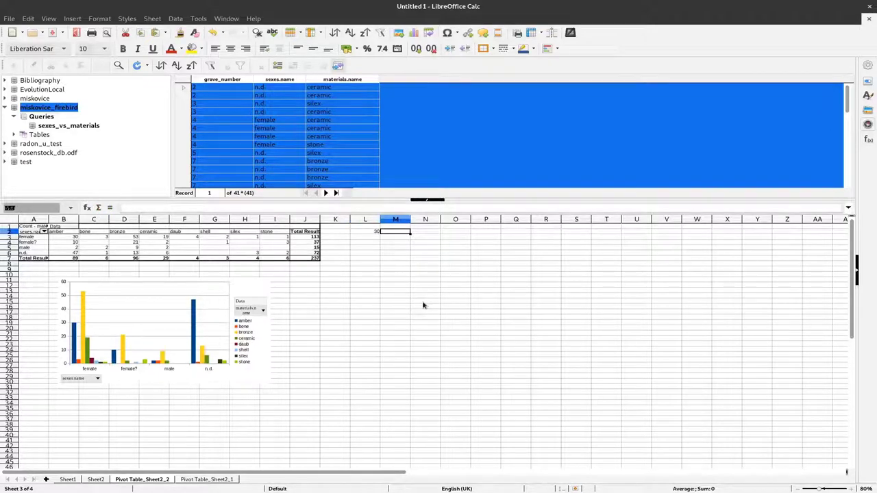
pyautogui.press('Left')
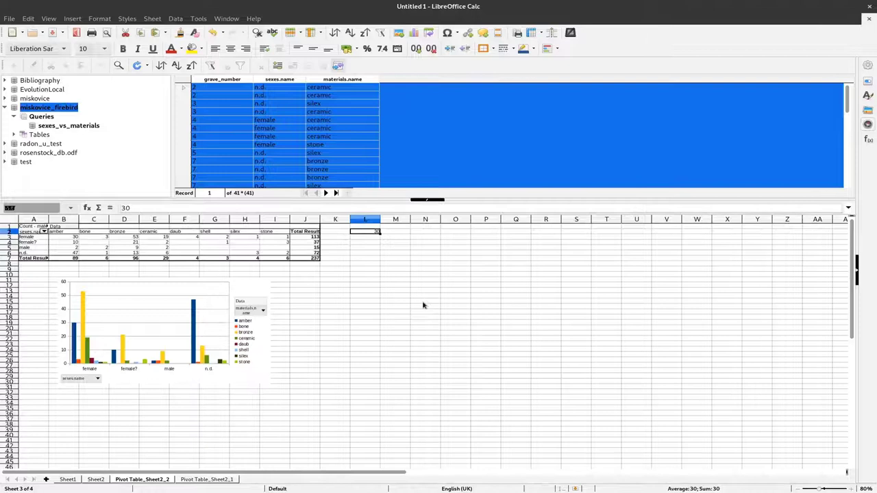
pyautogui.press('Right')
pyautogui.write('2')
pyautogui.press('Return')
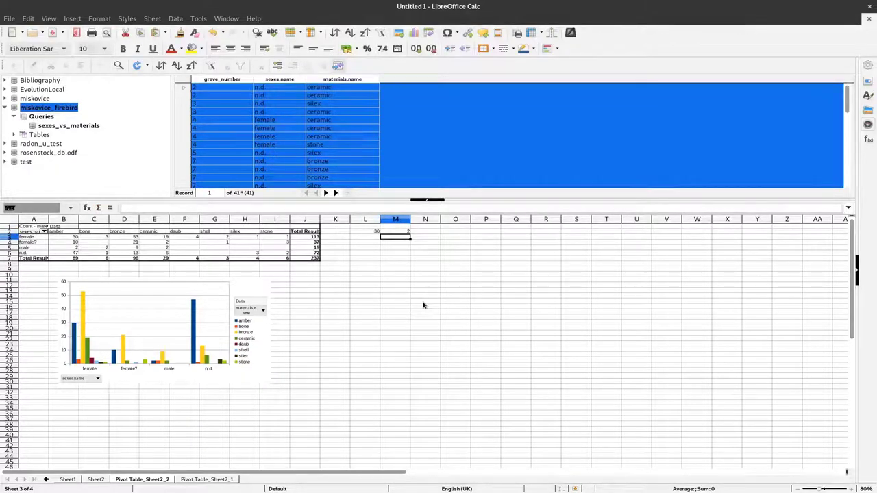
pyautogui.press('Left')
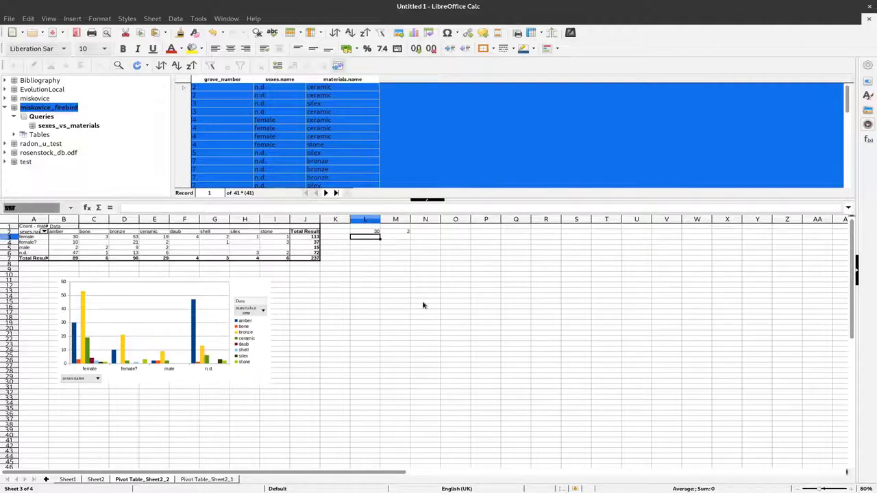
pyautogui.press('Up')
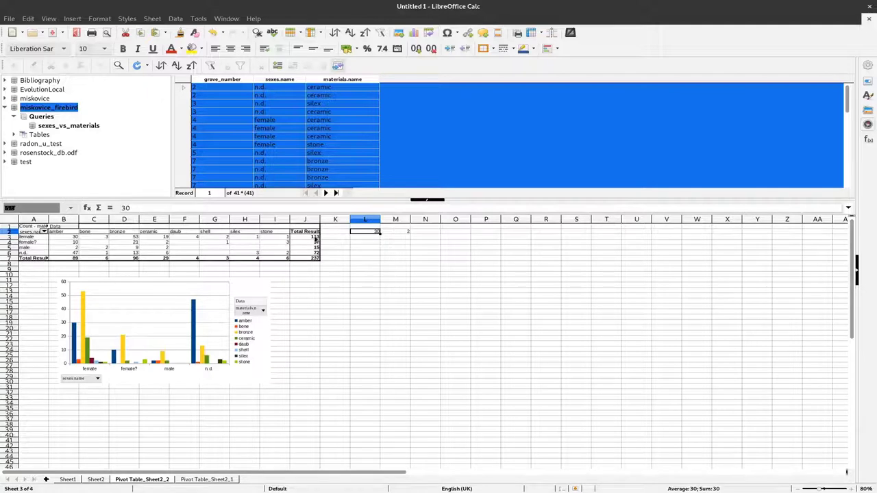
pyautogui.press('Down')
pyautogui.press('Down')
pyautogui.write('113')
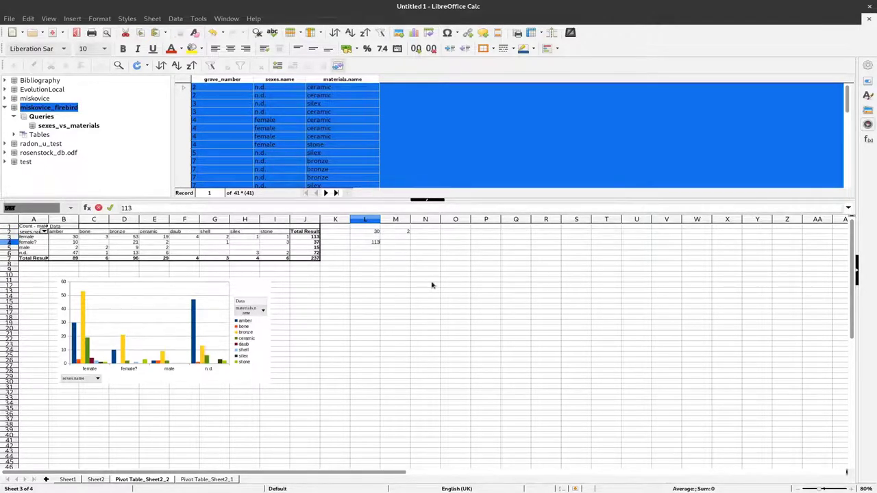
pyautogui.press('Tab')
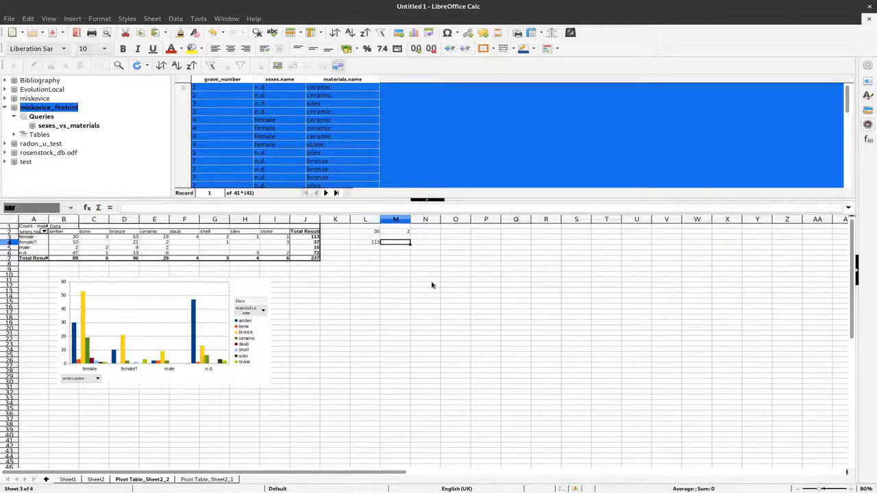
pyautogui.write('15')
pyautogui.hotkey('shift', 'Return')
pyautogui.press('Left')
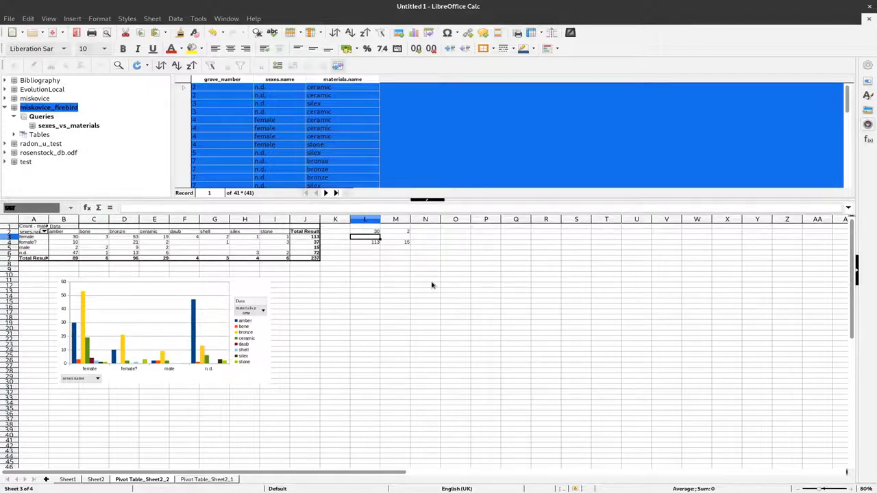
pyautogui.press('Up')
# Move the L2:M4 count block two columns right to N2:O4
pyautogui.hotkey('shift', 'Down')
pyautogui.hotkey('shift', 'Down')
pyautogui.hotkey('shift', 'Right')
pyautogui.hotkey('ctrl', 'x')
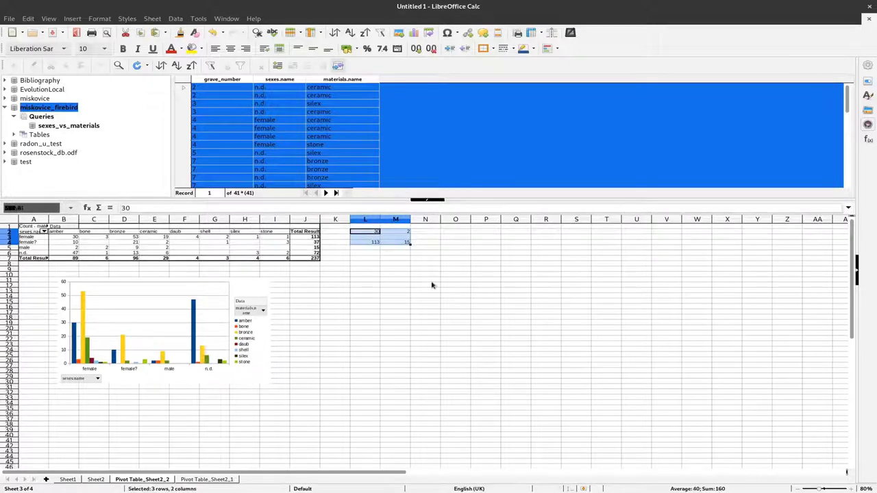
pyautogui.press('Right')
pyautogui.press('Right')
pyautogui.hotkey('ctrl', 'v')
pyautogui.press('Left')
# Label rows M2:M4 as amber, nonamber and total, fixing the 'noamber' typo
pyautogui.write('amber')
pyautogui.press('Return')
pyautogui.press('Down')
pyautogui.write('total')
pyautogui.press('Return')
pyautogui.press('Up')
pyautogui.press('Up')
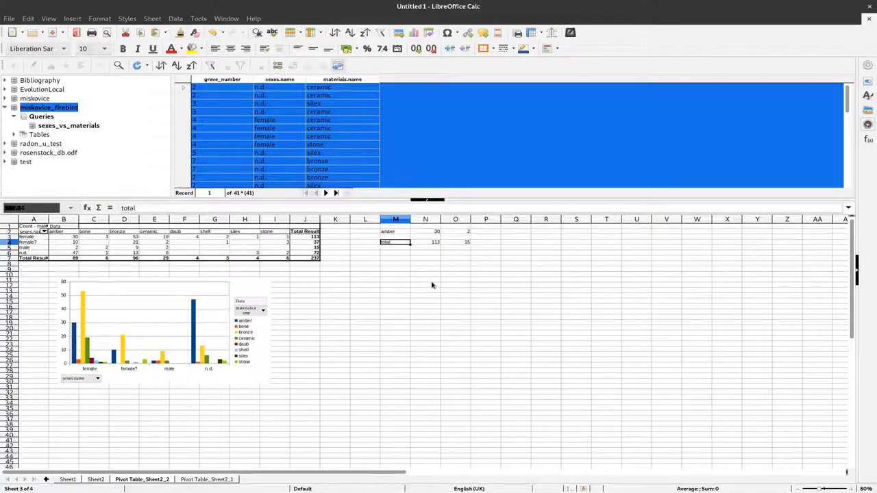
pyautogui.write('no')
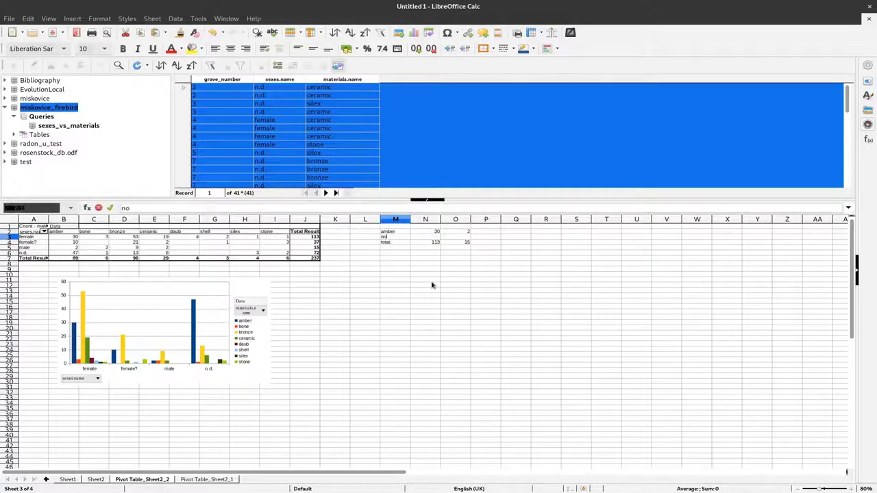
pyautogui.write('amber')
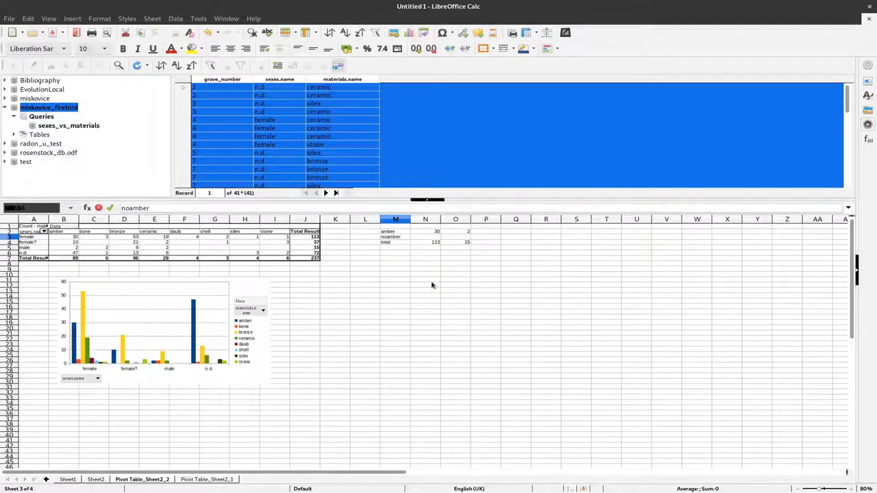
pyautogui.press('Home')
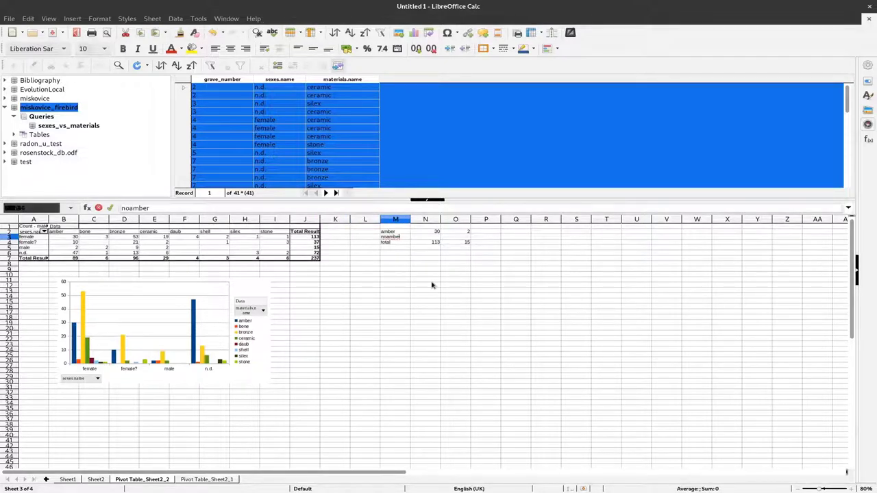
pyautogui.press('Right')
pyautogui.press('Right')
pyautogui.write('n')
pyautogui.press('Tab')
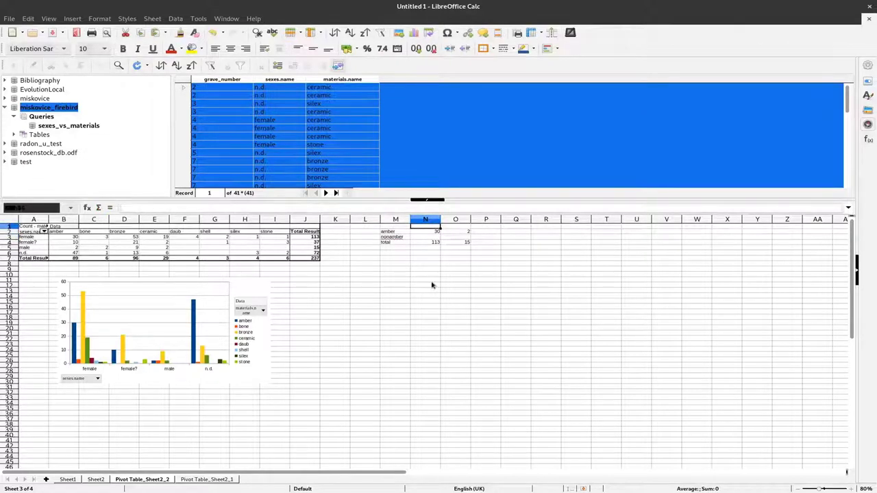
# Head columns N1 and O1 'females' and 'males'
pyautogui.write('female')
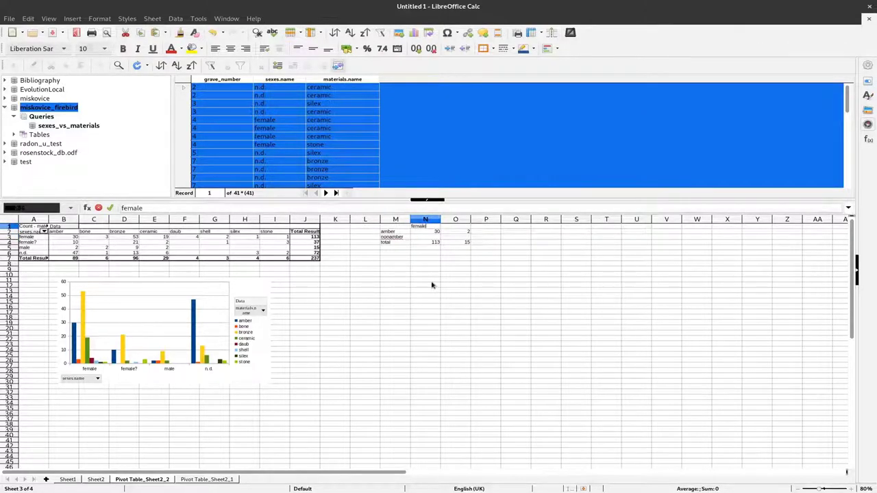
pyautogui.write('s')
pyautogui.press('Tab')
pyautogui.write('males')
pyautogui.press('Return')
pyautogui.press('Down')
pyautogui.press('Left')
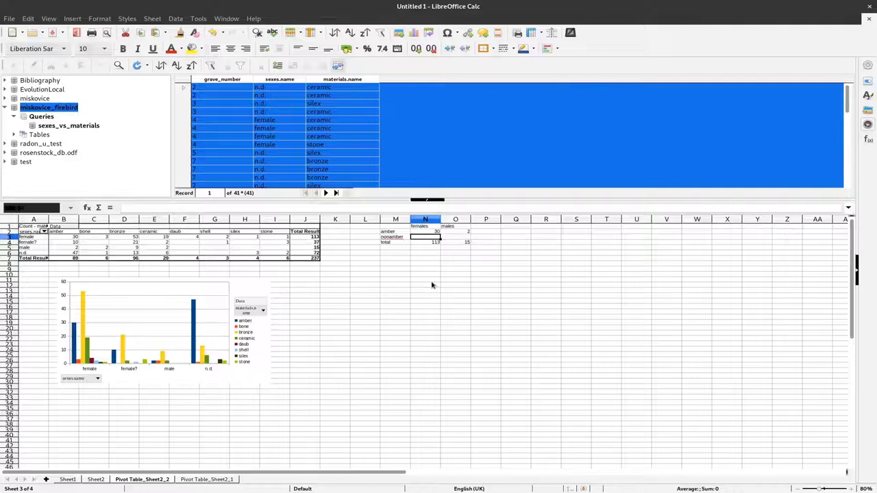
pyautogui.press('Up')
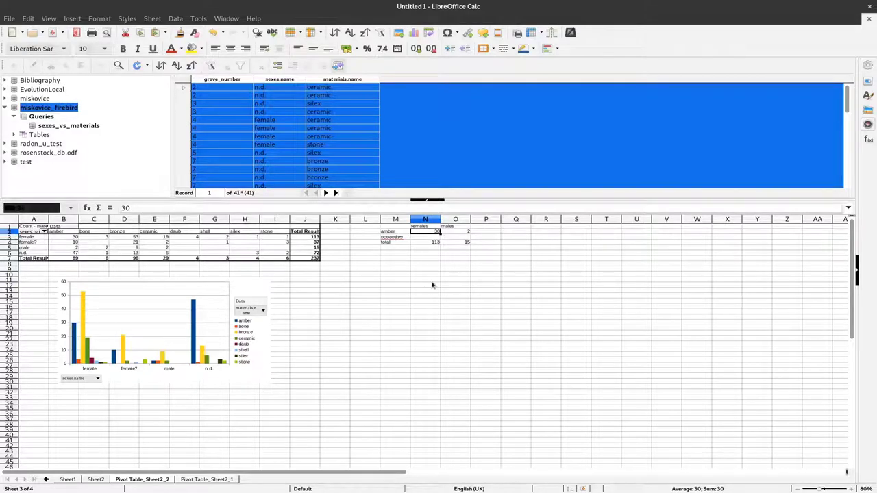
pyautogui.press('Down')
pyautogui.press('Down')
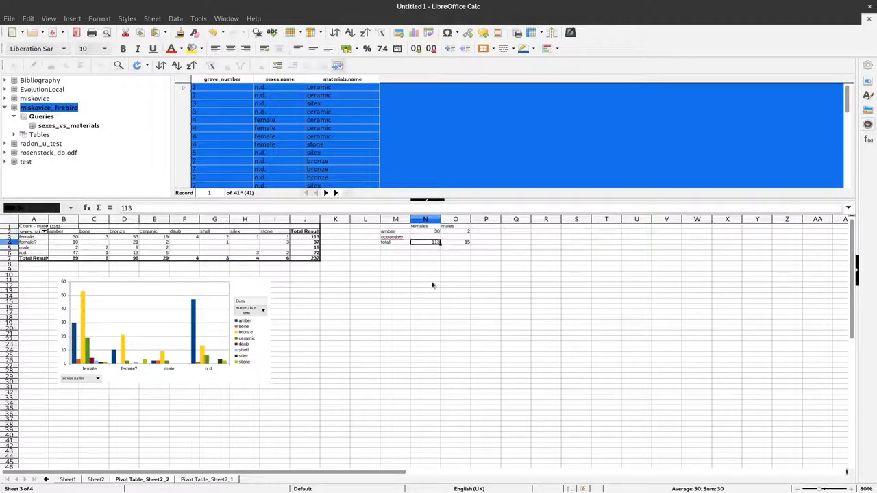
pyautogui.press('Up')
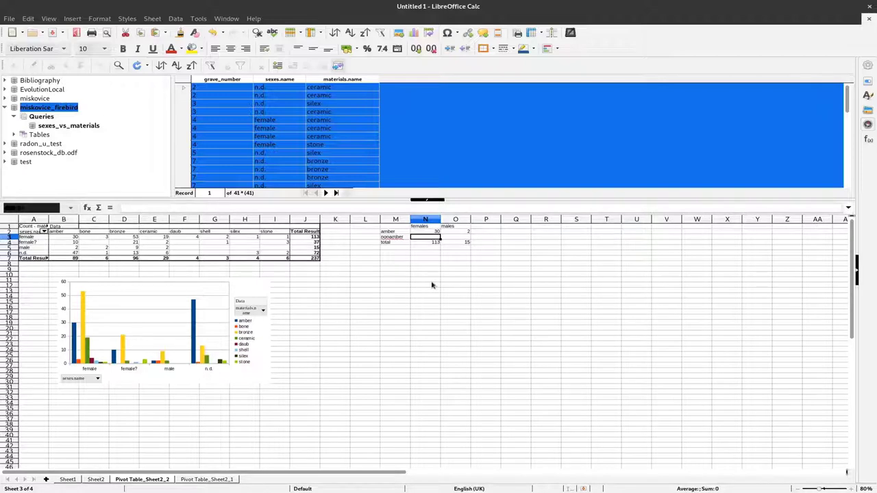
pyautogui.write('=')
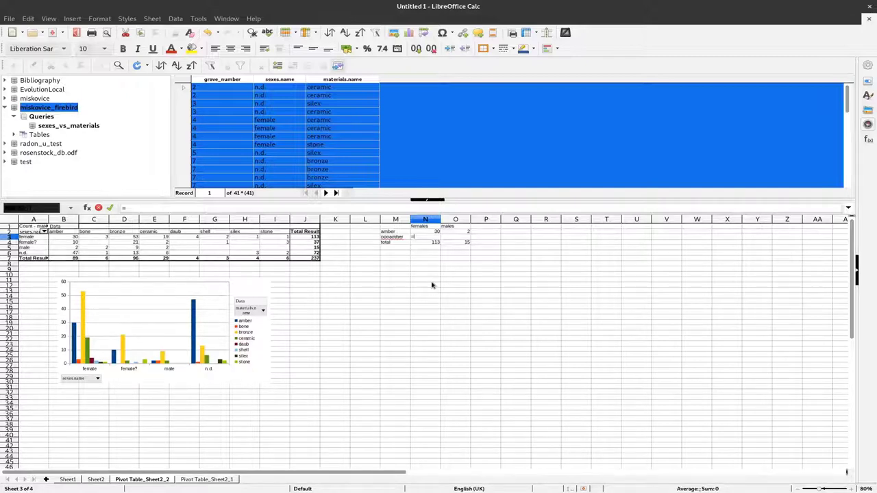
pyautogui.press('Down')
pyautogui.write('-')
pyautogui.press('Up')
pyautogui.press('Return')
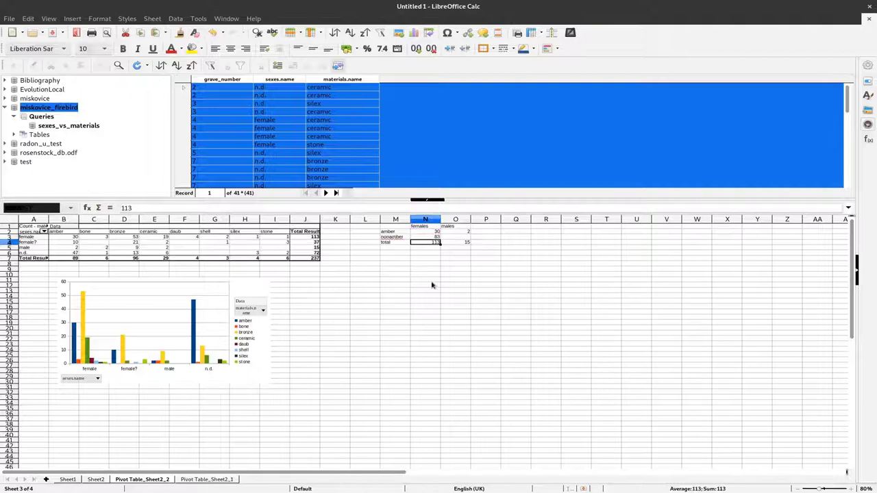
pyautogui.hotkey('ctrl', 'c')
pyautogui.press('Right')
pyautogui.hotkey('ctrl', 'v')
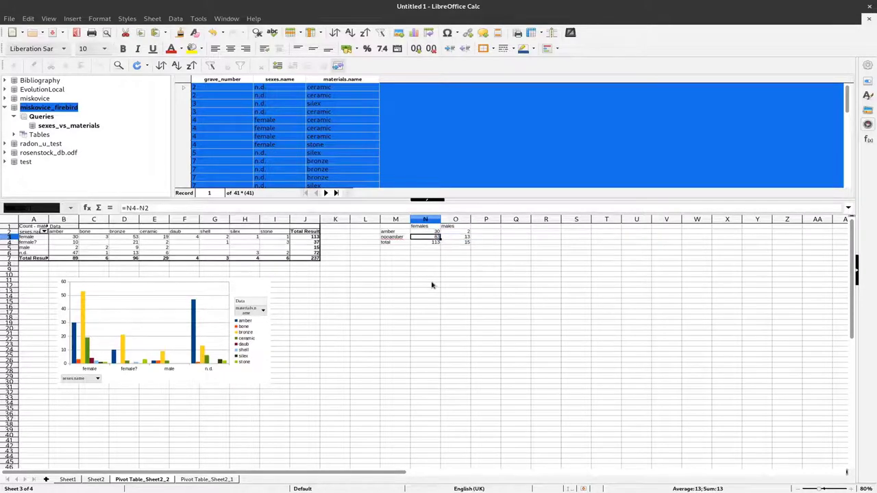
pyautogui.press('Up')
pyautogui.press('Down')
pyautogui.press('Up')
pyautogui.hotkey('shift', 'Down')
pyautogui.hotkey('shift', 'Down')
pyautogui.press('Up')
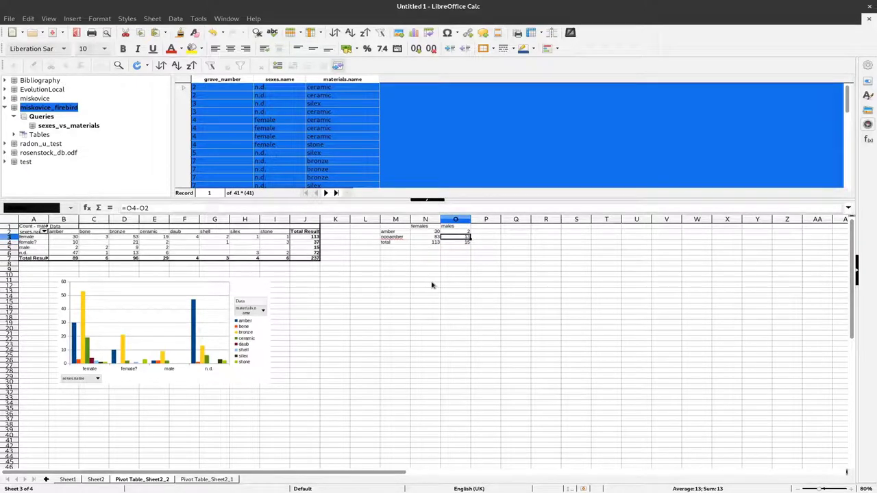
pyautogui.press('Right')
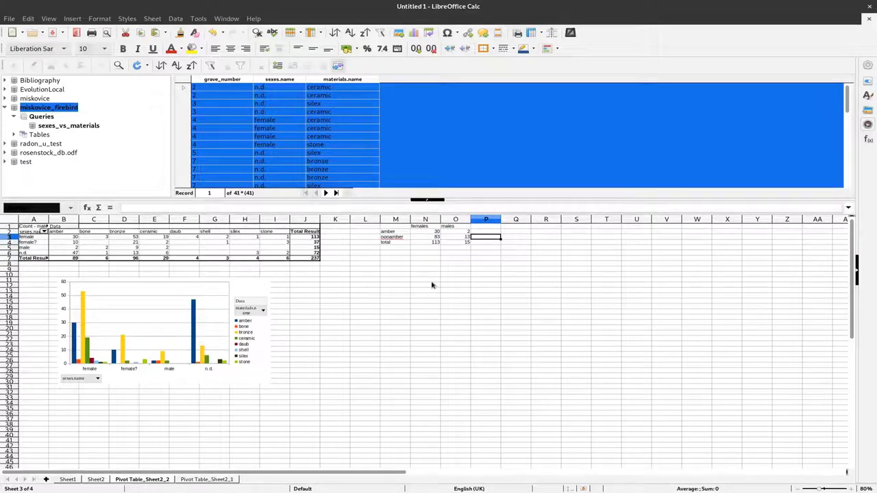
pyautogui.press('Up')
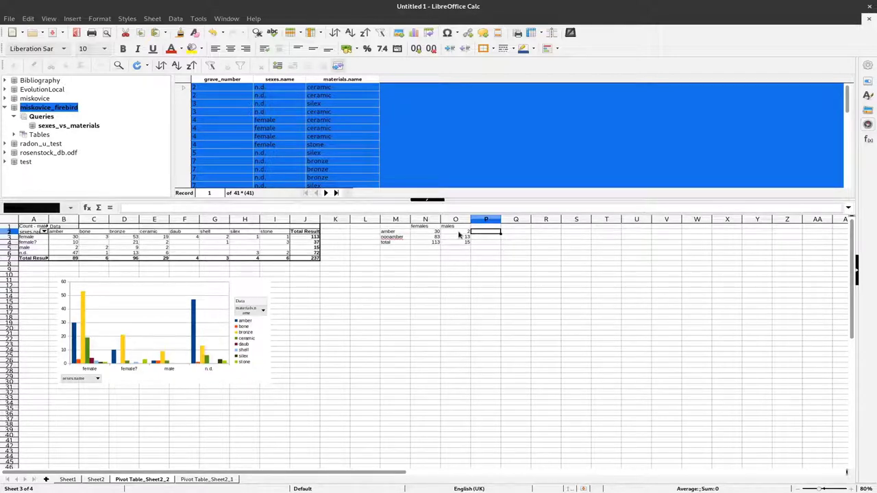
# Fill column P with =SUM(N2:O2) copied down to P3:P4, giving 32, 96 and 128
pyautogui.doubleClick(482, 233)
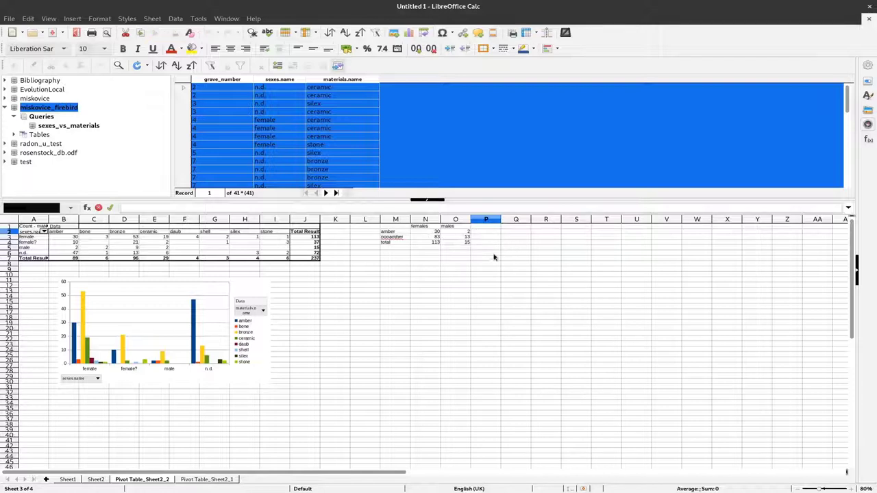
pyautogui.write('=su')
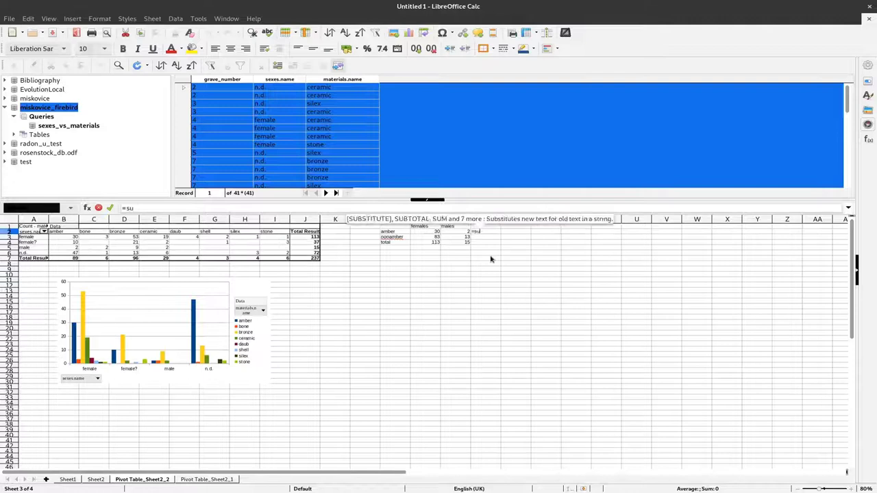
pyautogui.write('m(')
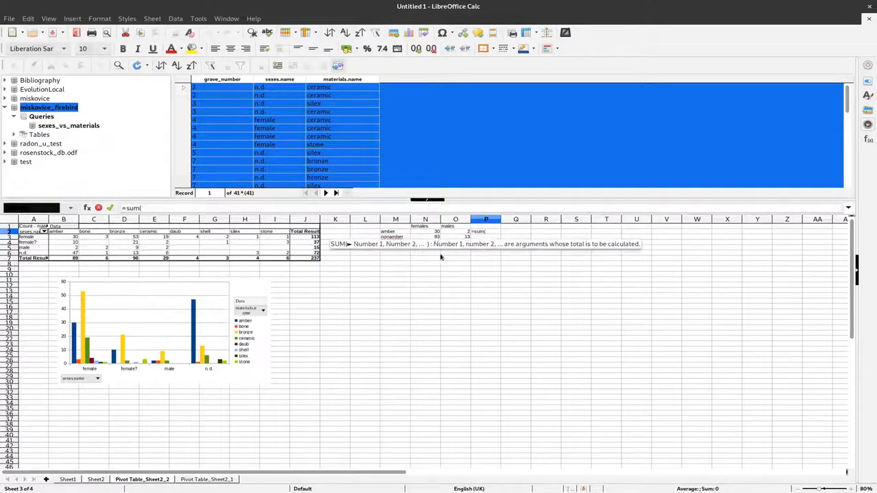
pyautogui.moveTo(444, 235); pyautogui.dragTo(437, 234)
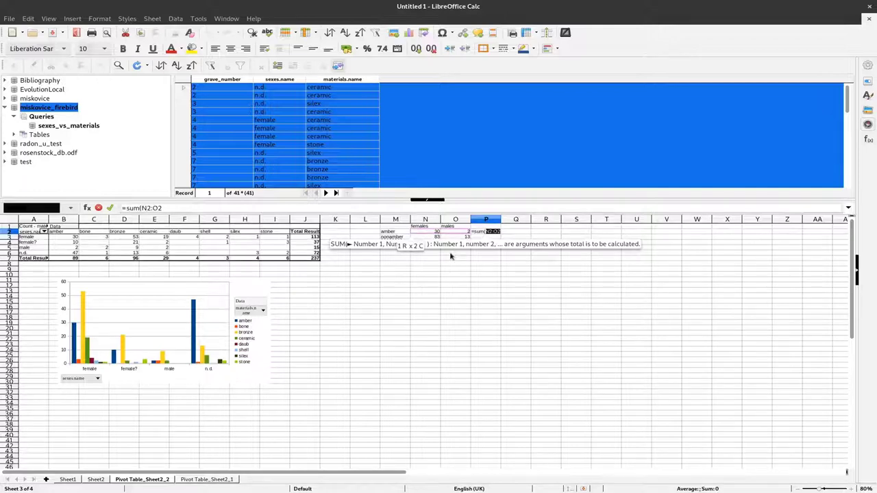
pyautogui.press('Return')
pyautogui.press('Up')
pyautogui.hotkey('ctrl', 'c')
pyautogui.hotkey('shift', 'Down')
pyautogui.hotkey('shift', 'Down')
pyautogui.hotkey('ctrl', 'v')
pyautogui.press('Down')
pyautogui.press('Down')
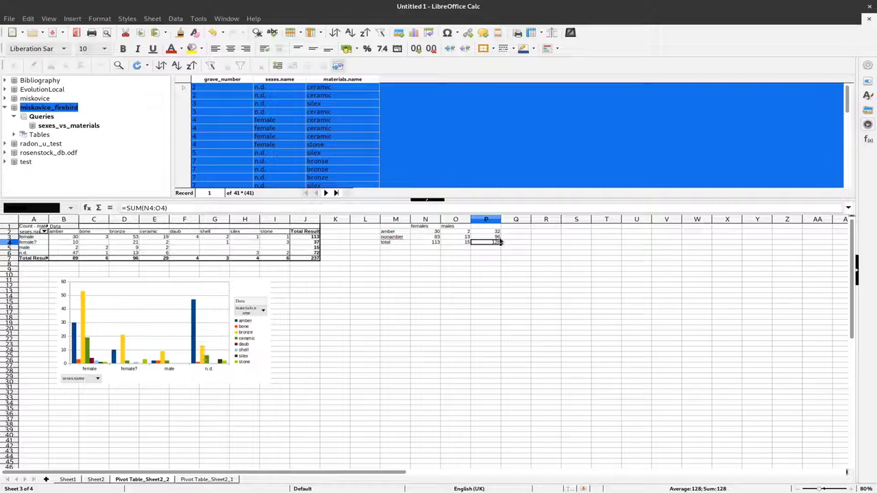
pyautogui.click(428, 243)
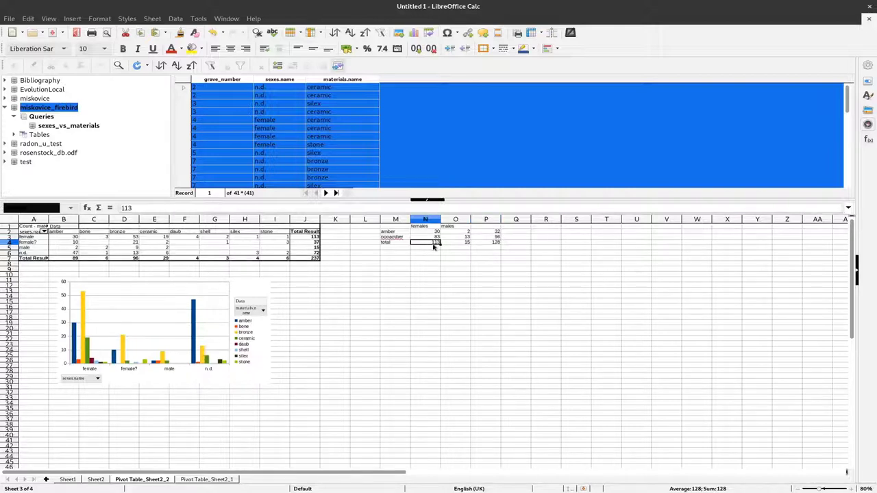
pyautogui.click(469, 243)
pyautogui.click(489, 245)
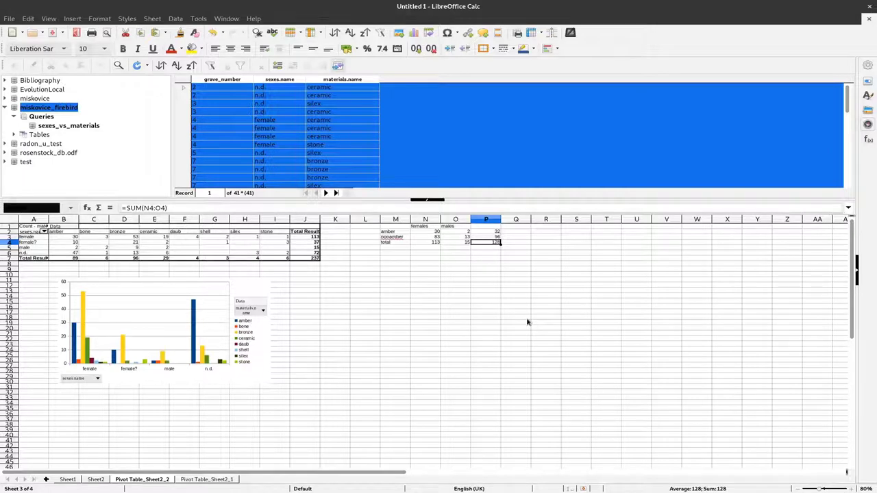
# Type 'observed' in M1 and 'expected' in R1
pyautogui.press('Up')
pyautogui.press('Up')
pyautogui.press('Right')
pyautogui.press('Right')
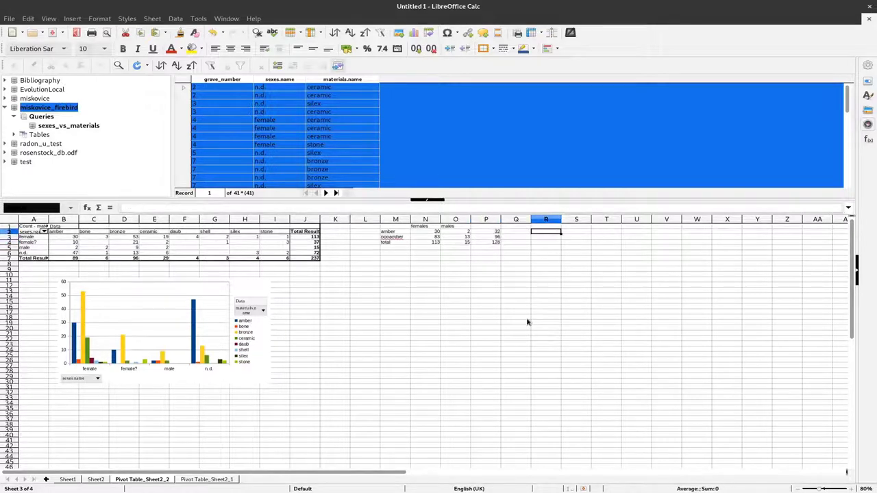
pyautogui.press('Up')
pyautogui.press('Left')
pyautogui.press('Left')
pyautogui.press('Left')
pyautogui.press('Left')
pyautogui.press('Left')
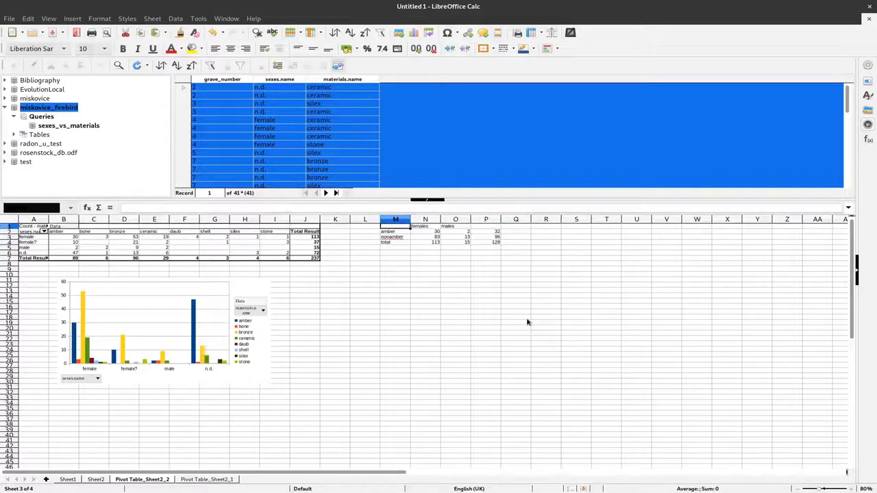
pyautogui.write('observed')
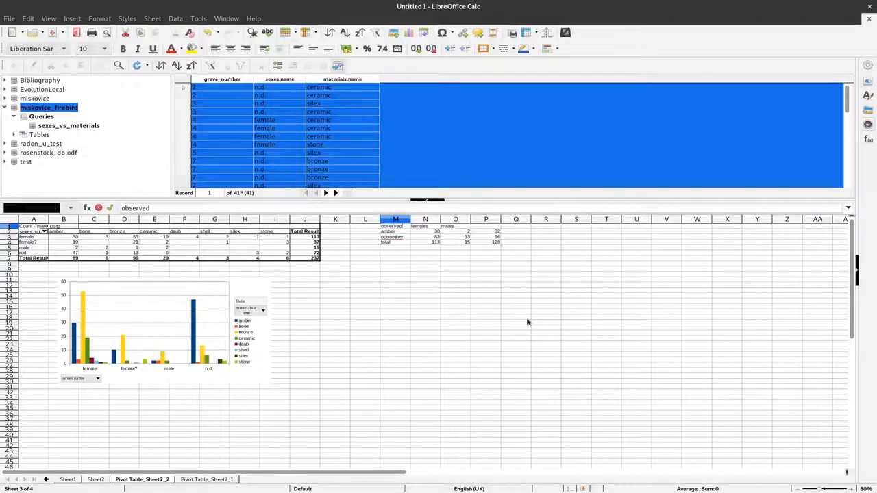
pyautogui.press('Right')
pyautogui.press('Right')
pyautogui.press('Right')
pyautogui.press('Right')
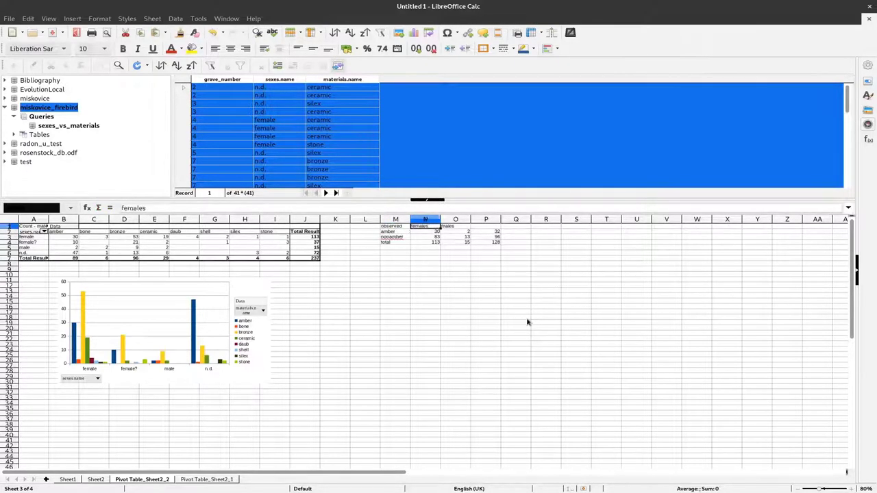
pyautogui.press('Right')
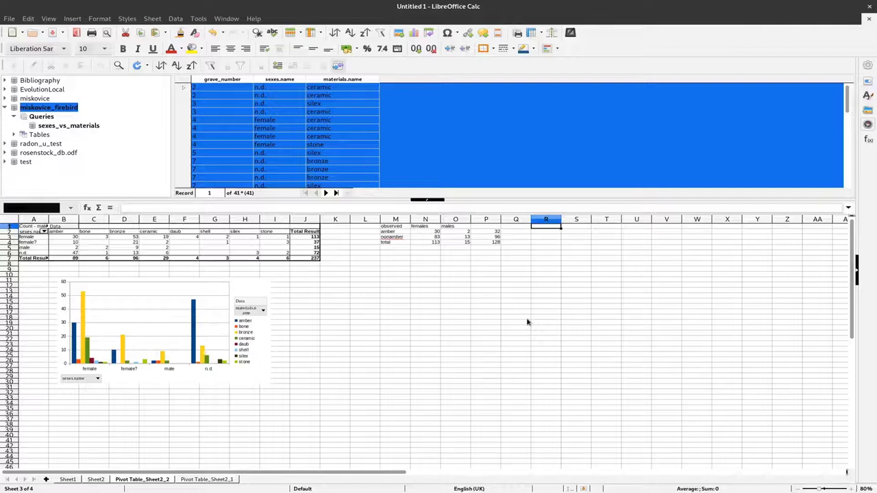
pyautogui.write('expe')
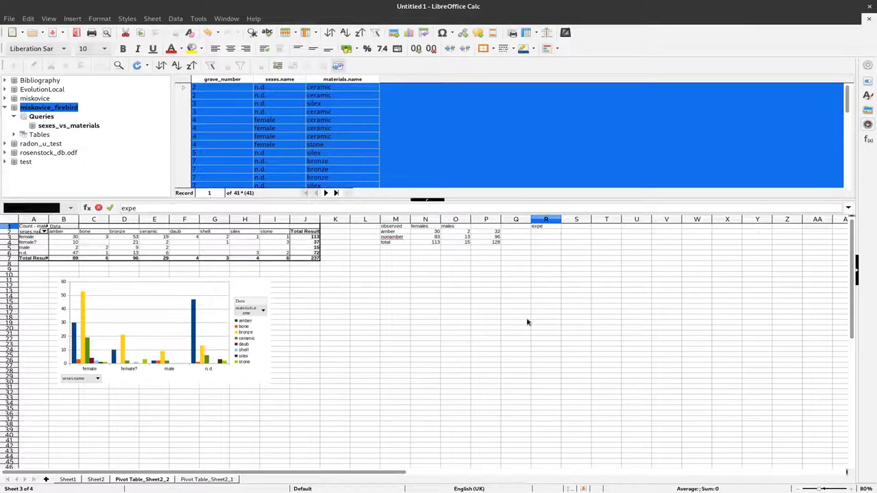
pyautogui.write('cted')
pyautogui.press('Return')
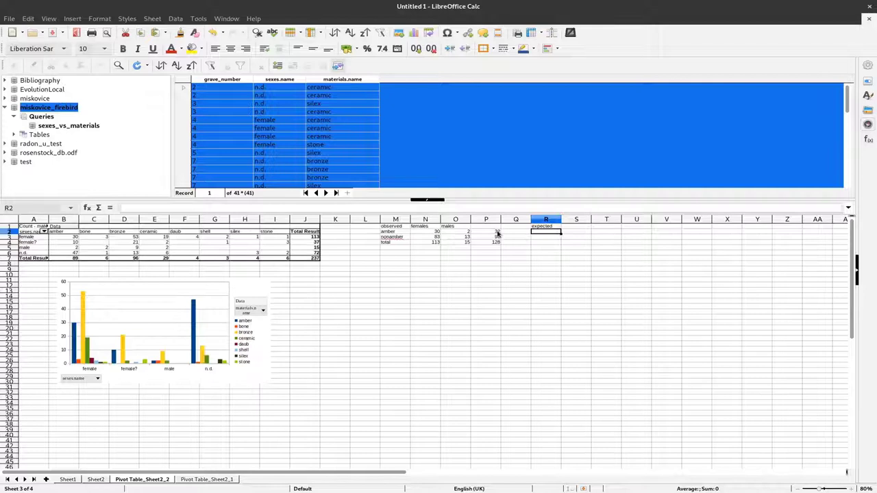
pyautogui.moveTo(497, 233); pyautogui.dragTo(498, 239)
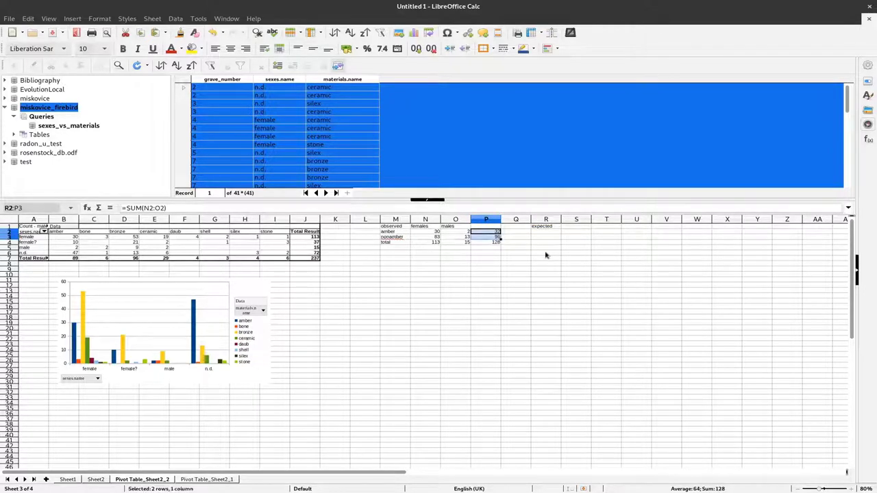
pyautogui.click(465, 243)
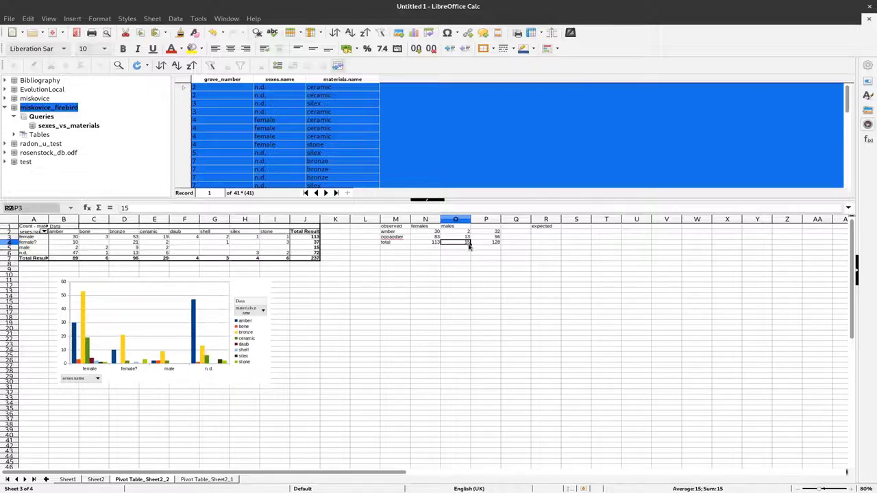
pyautogui.click(576, 227)
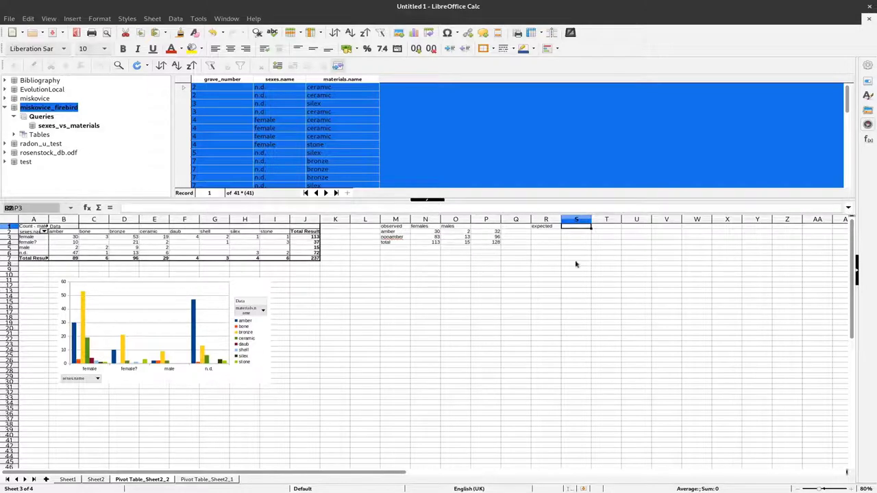
# Copy the females and males headings from N1:O1 into S1:T1
pyautogui.press('Left')
pyautogui.press('Left')
pyautogui.press('Left')
pyautogui.press('Left')
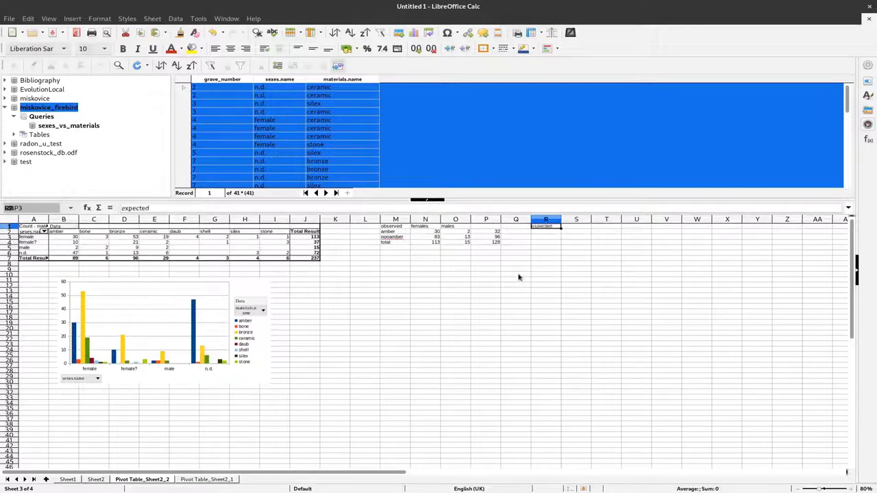
pyautogui.hotkey('shift', 'Left')
pyautogui.hotkey('ctrl', 'c')
pyautogui.press('Right')
pyautogui.press('Right')
pyautogui.press('Right')
pyautogui.press('Right')
pyautogui.press('Right')
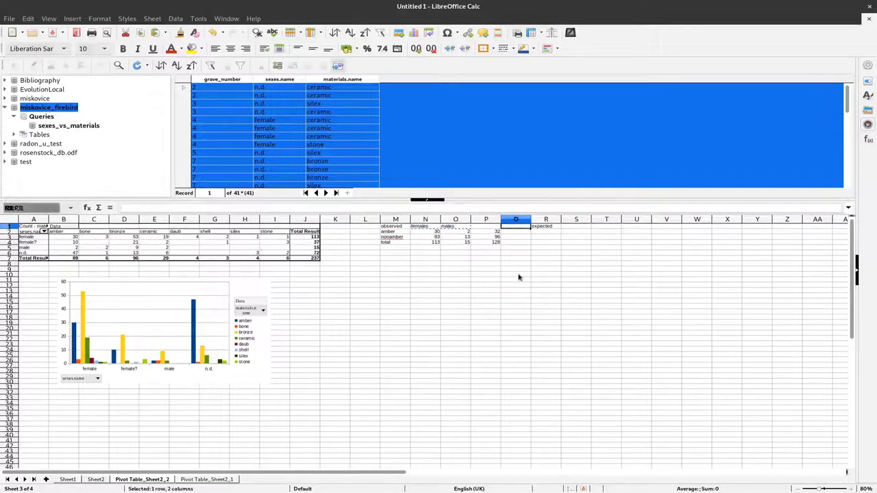
pyautogui.hotkey('ctrl', 'v')
# Copy the amber and nonamber labels from M2:M3 into R2:R3
pyautogui.press('Down')
pyautogui.press('Left')
pyautogui.press('Left')
pyautogui.press('Left')
pyautogui.press('Left')
pyautogui.press('Left')
pyautogui.press('Left')
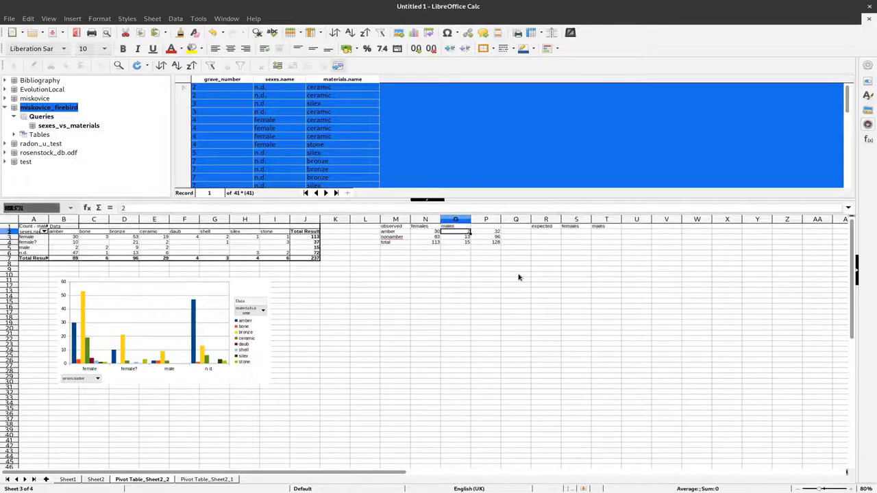
pyautogui.hotkey('shift', 'Down')
pyautogui.hotkey('shift', 'Down')
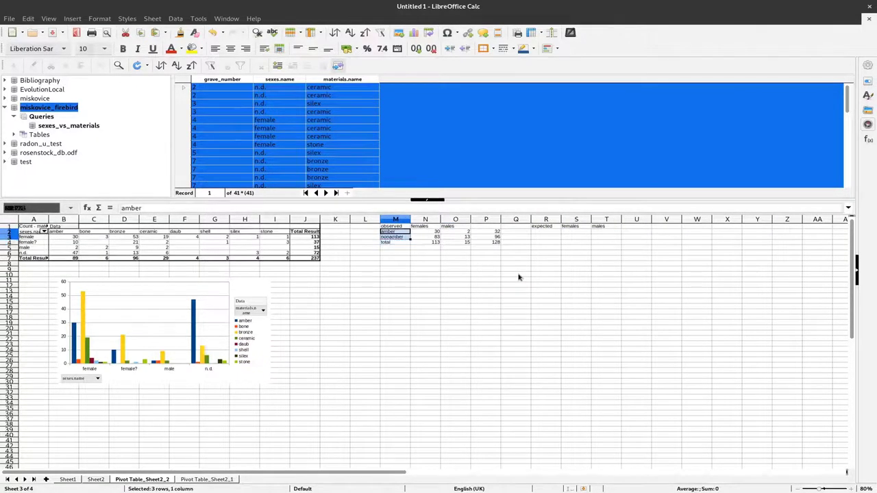
pyautogui.hotkey('shift', 'Up')
pyautogui.hotkey('ctrl', 'c')
pyautogui.press('Right')
pyautogui.press('Right')
pyautogui.press('Right')
pyautogui.press('Right')
pyautogui.press('Right')
pyautogui.hotkey('ctrl', 'v')
pyautogui.press('Up')
pyautogui.press('Down')
pyautogui.press('Right')
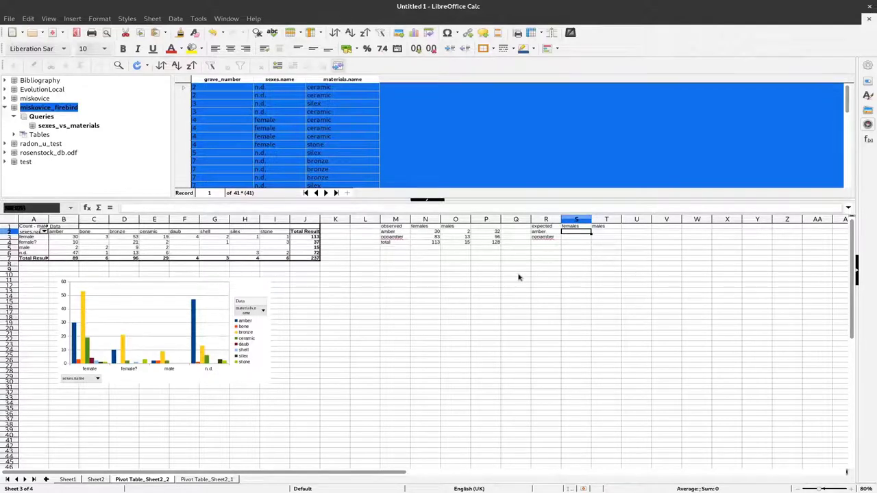
# Enter =P2*N4/P4 in S2 for an expected female amber count of 28.25
pyautogui.write('=')
pyautogui.press('Left')
pyautogui.press('Left')
pyautogui.press('Left')
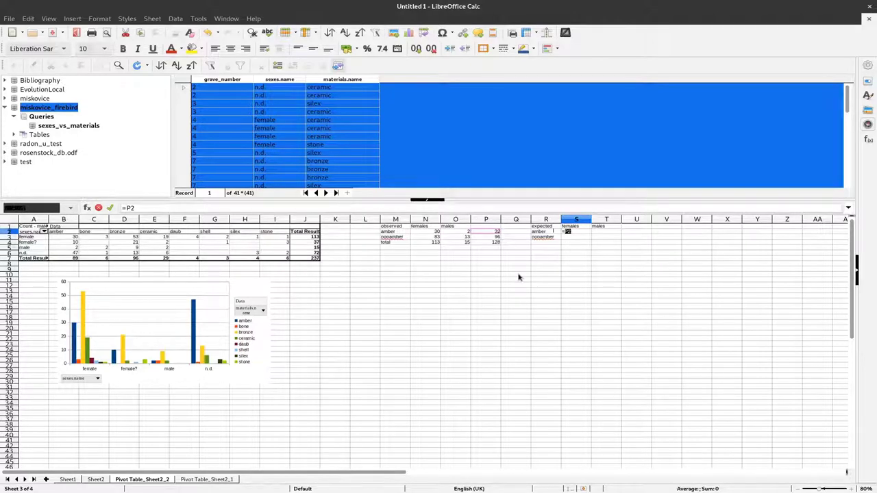
pyautogui.write('*')
pyautogui.press('Left')
pyautogui.press('Left')
pyautogui.press('Left')
pyautogui.press('Left')
pyautogui.press('Left')
pyautogui.press('Down')
pyautogui.press('Down')
pyautogui.write('/')
pyautogui.press('Right')
pyautogui.press('Right')
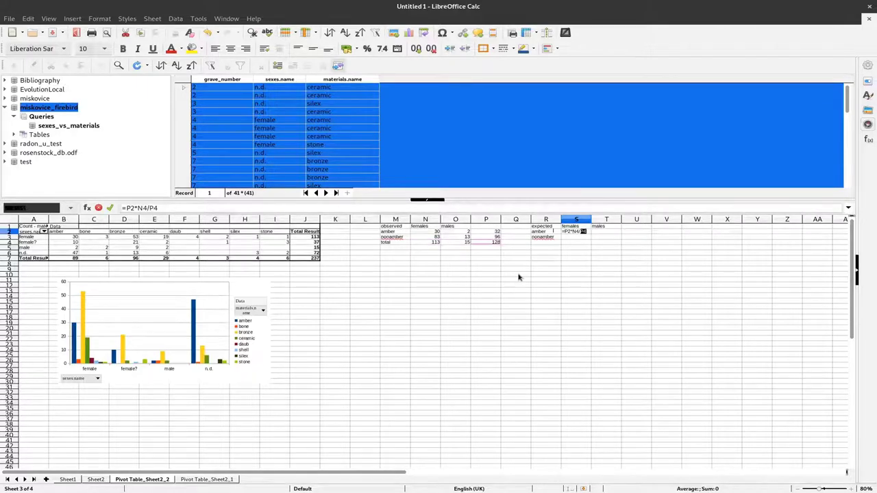
pyautogui.press('Return')
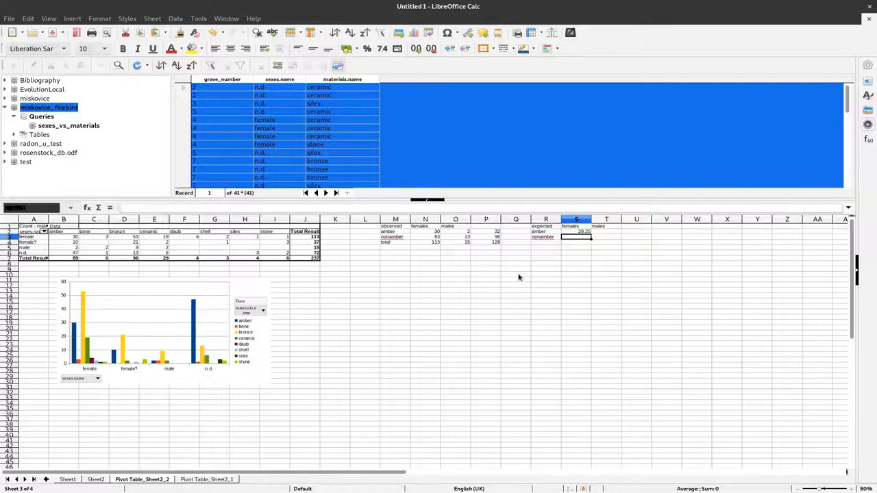
# Enter =P3*N4/P4 in S3 for an expected female nonamber count of 84.75
pyautogui.write('=')
pyautogui.press('Left')
pyautogui.press('Left')
pyautogui.press('Left')
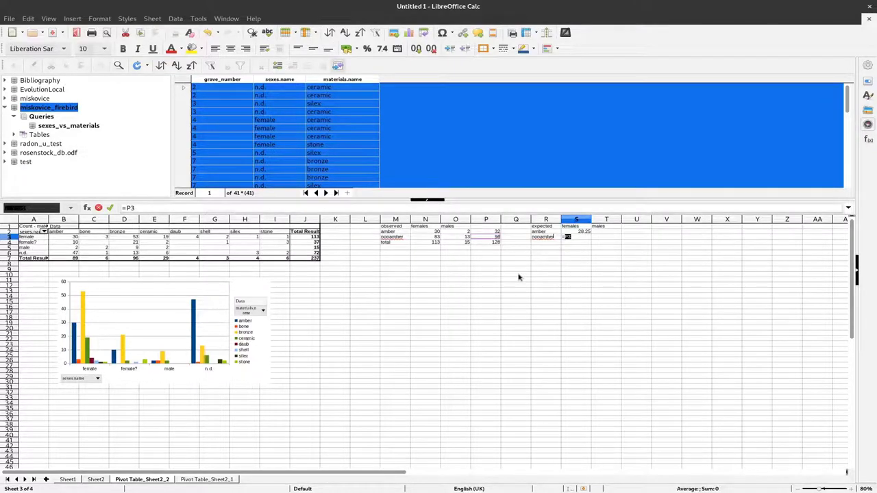
pyautogui.write('*')
pyautogui.press('Left')
pyautogui.press('Left')
pyautogui.press('Left')
pyautogui.press('Left')
pyautogui.press('Left')
pyautogui.press('Down')
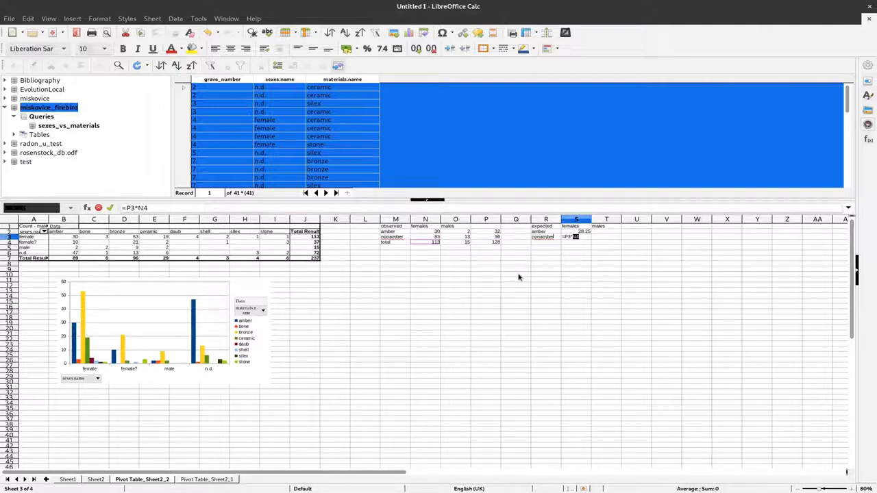
pyautogui.write('/')
pyautogui.press('Left')
pyautogui.press('Left')
pyautogui.press('Left')
pyautogui.press('Down')
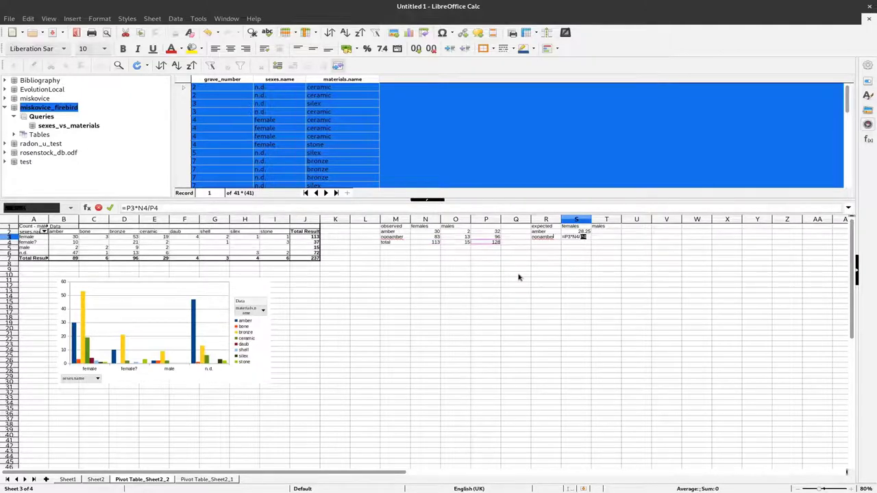
pyautogui.press('Return')
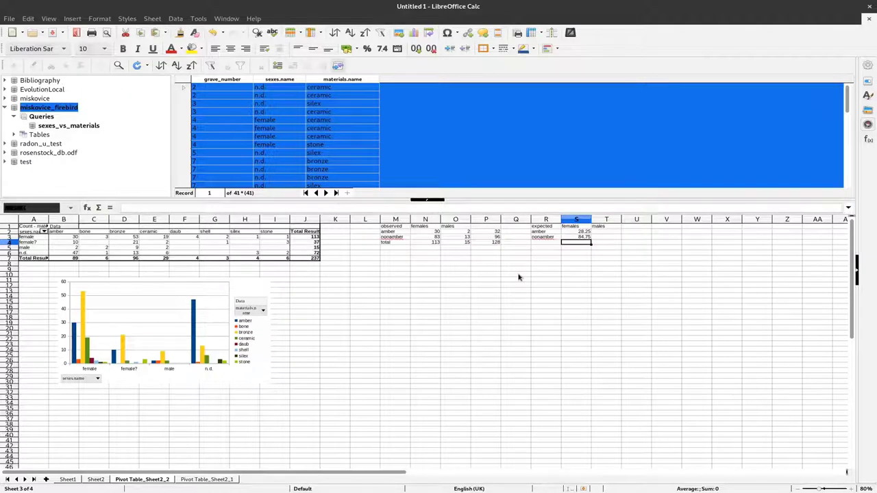
pyautogui.press('Up')
pyautogui.press('Up')
pyautogui.press('Right')
pyautogui.write('=P2')
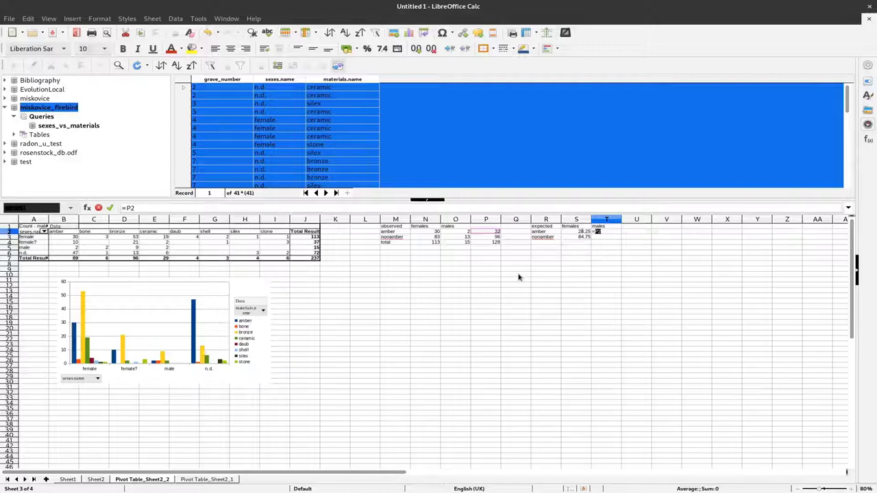
# Enter =P2*O4/P4 in T2 and =P3*O4/P4 in T3, giving 3.75 and 11.25
pyautogui.write('*O4/P4')
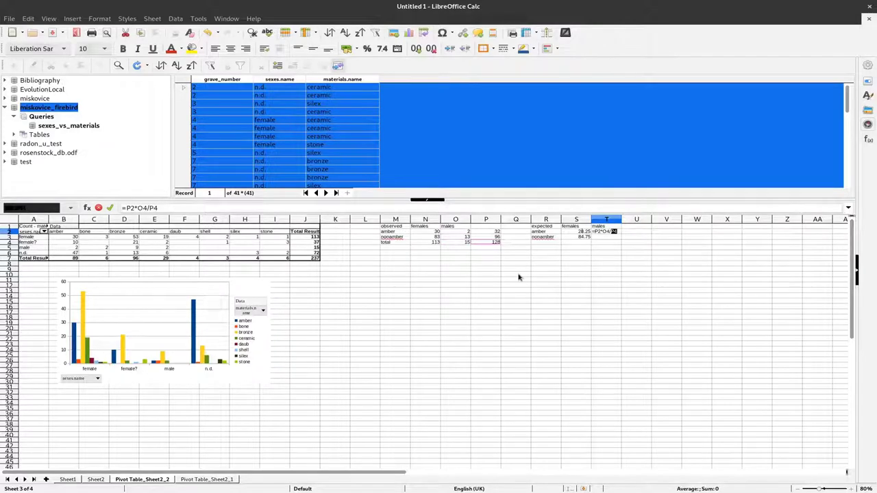
pyautogui.press('Return')
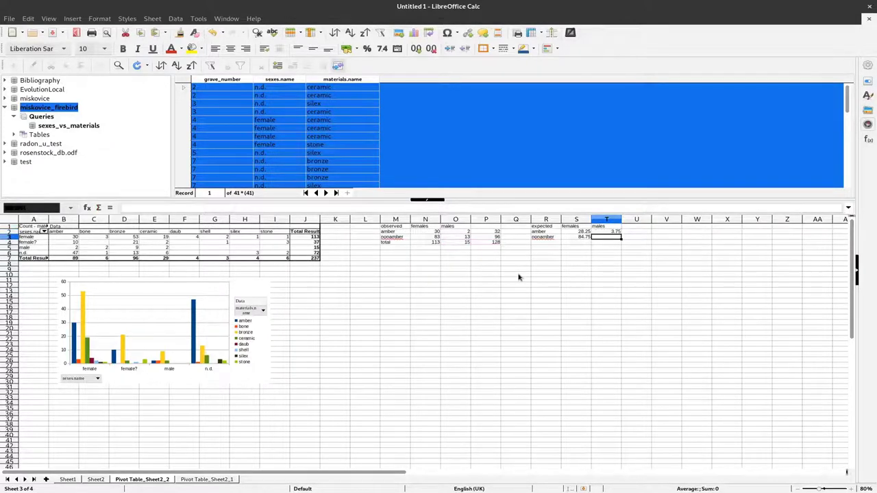
pyautogui.write('=P3')
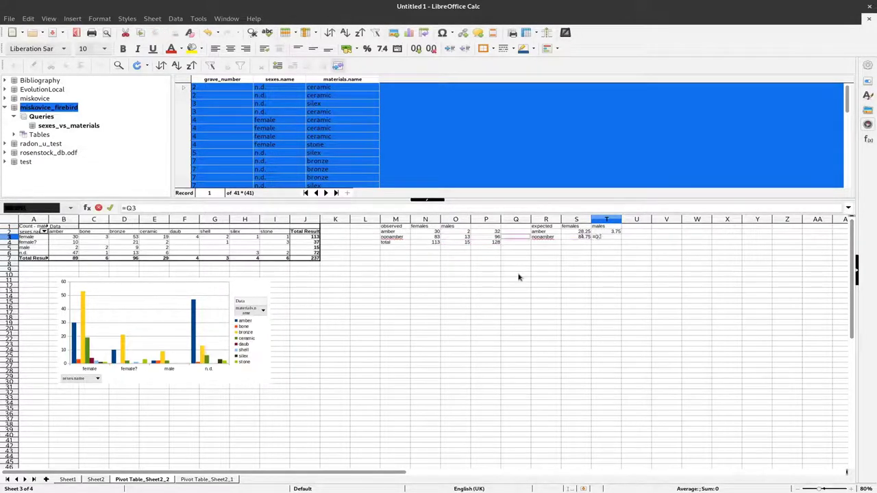
pyautogui.write('*O4/P4')
pyautogui.press('Return')
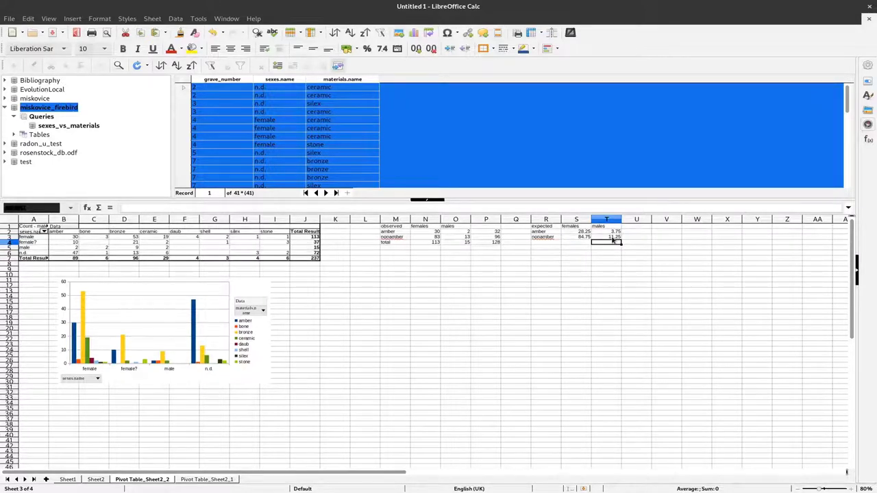
pyautogui.click(515, 254)
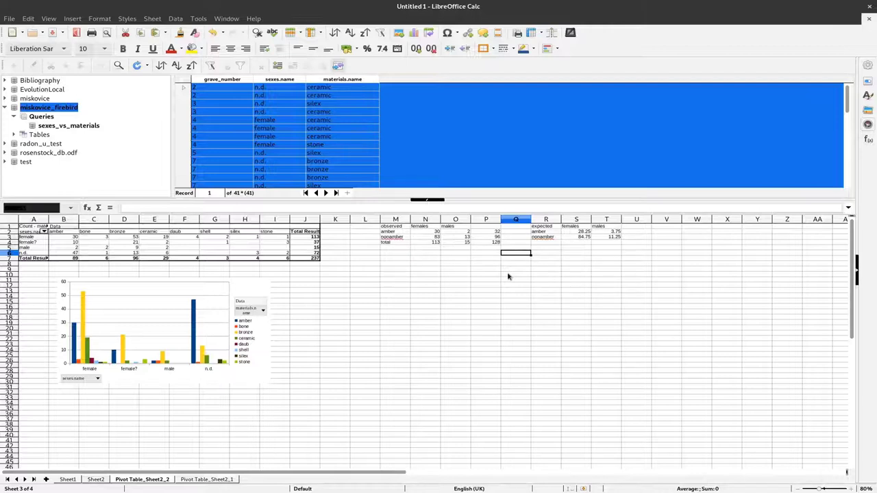
# Put =CHITEST(N2:O3,S2:T3) in Q6, giving the p-value 0.266740698
pyautogui.write('=chi')
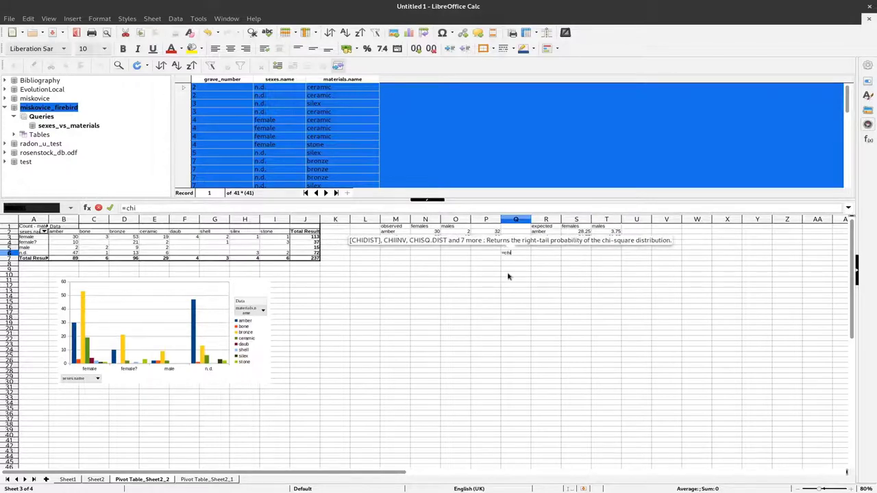
pyautogui.write('t')
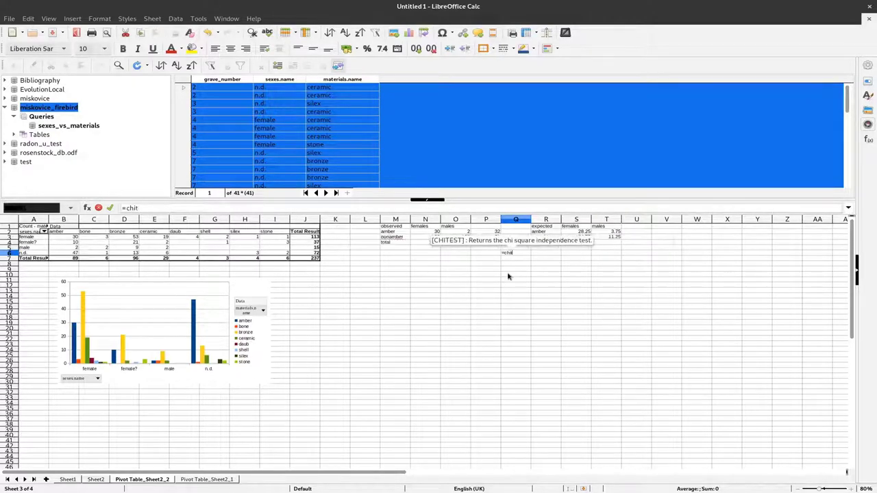
pyautogui.write('est')
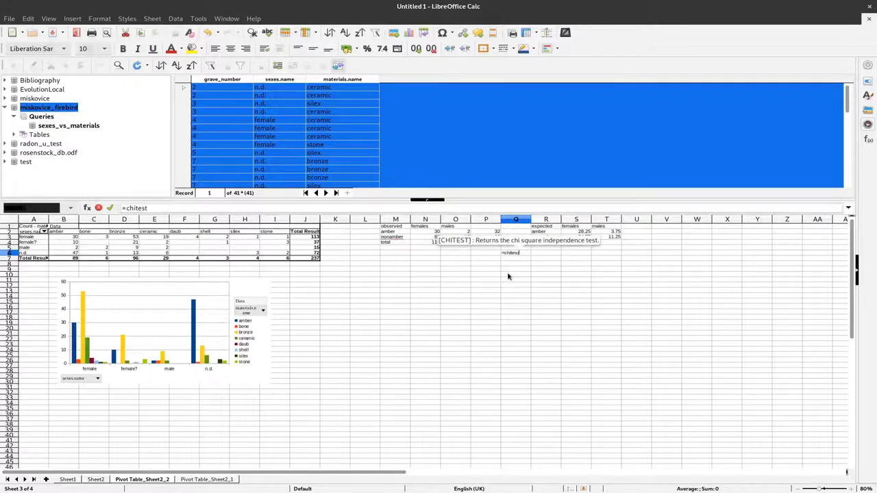
pyautogui.write('(')
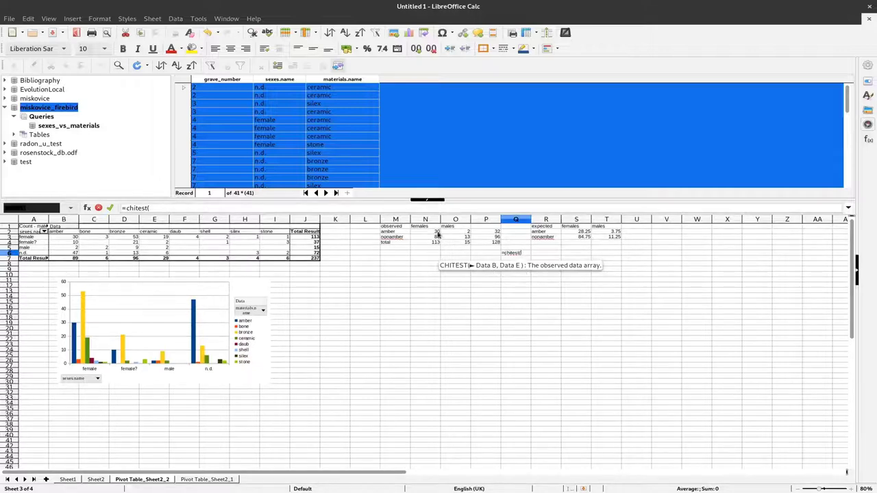
pyautogui.moveTo(438, 233); pyautogui.dragTo(449, 237)
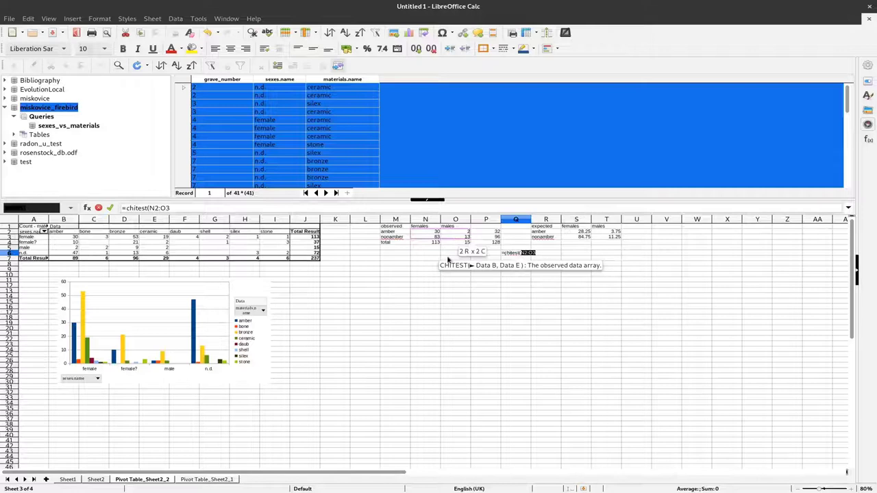
pyautogui.write(',')
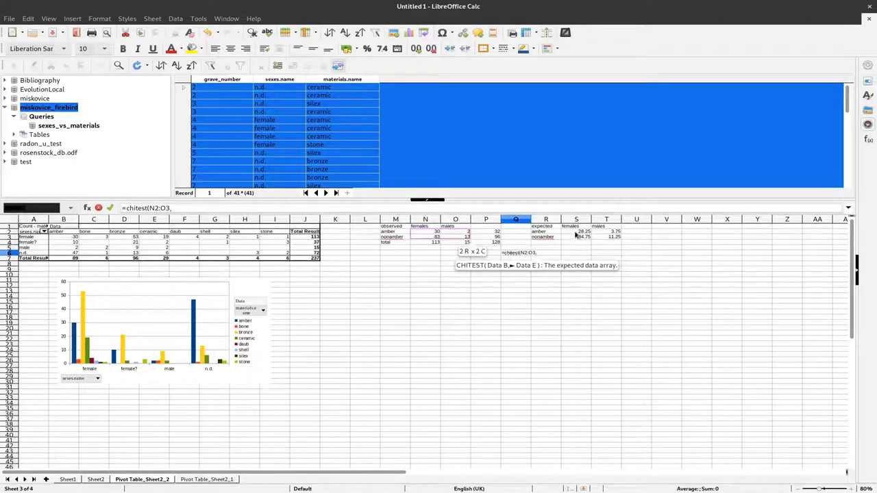
pyautogui.moveTo(576, 232); pyautogui.dragTo(606, 237)
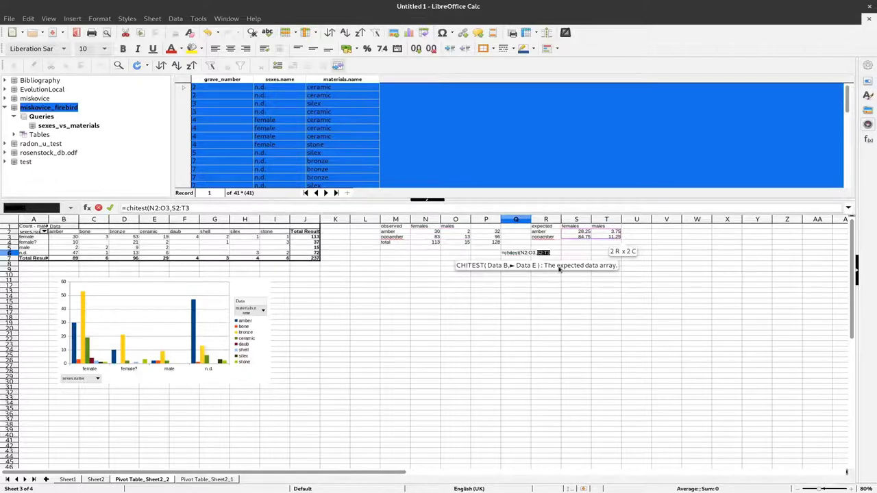
pyautogui.write(')')
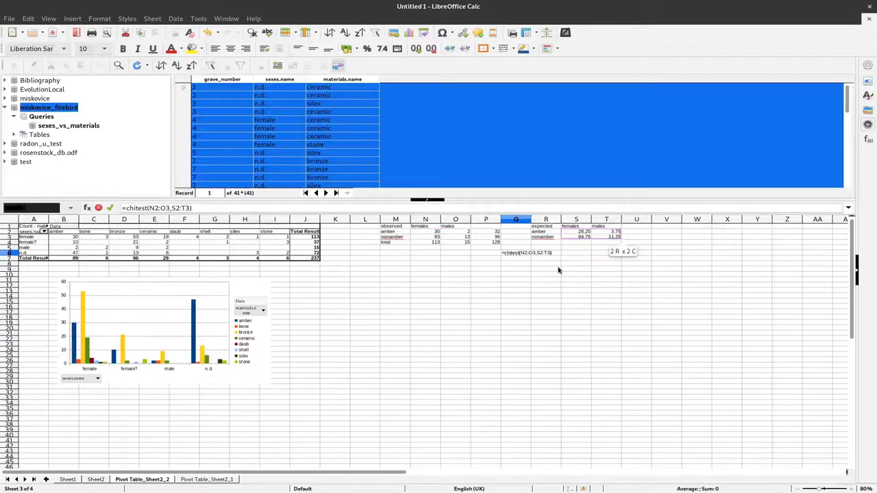
pyautogui.press('Return')
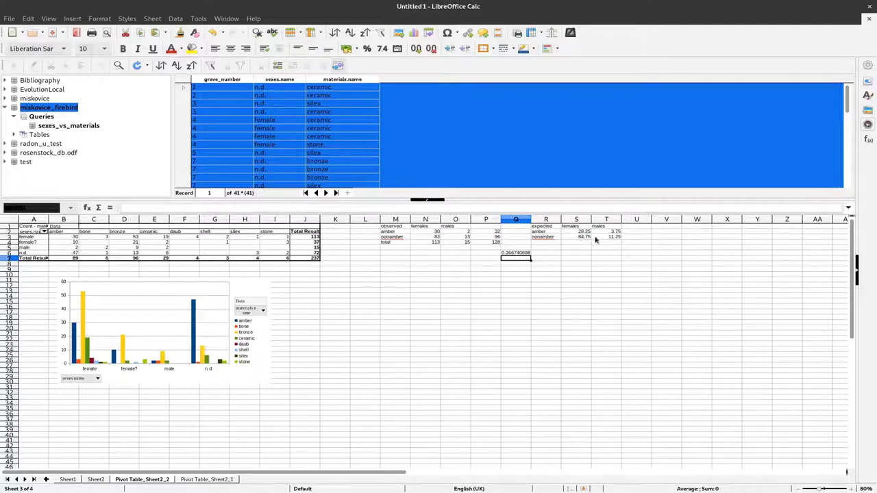
pyautogui.click(430, 237)
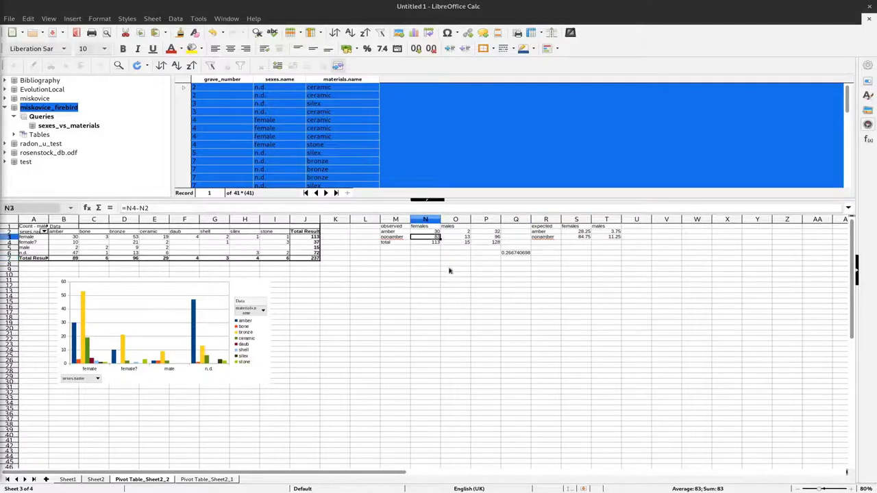
pyautogui.doubleClick(433, 231)
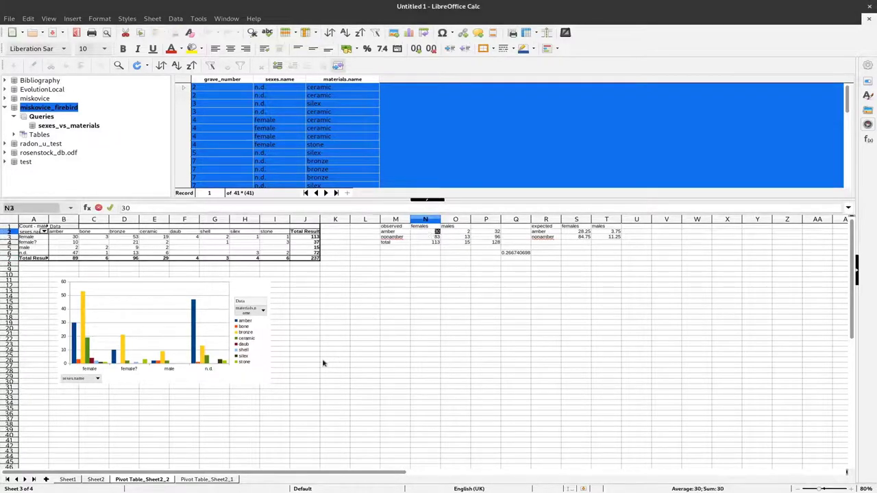
pyautogui.write('80')
pyautogui.press('Return')
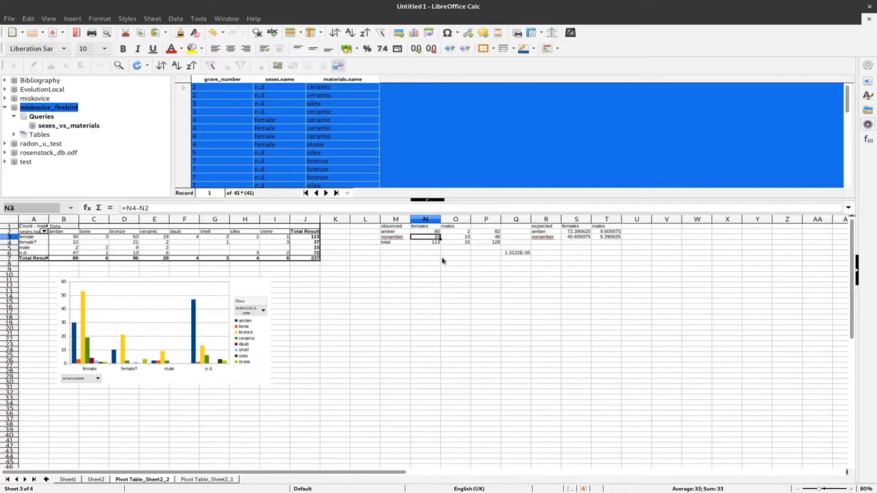
pyautogui.hotkey('ctrl', 'z')
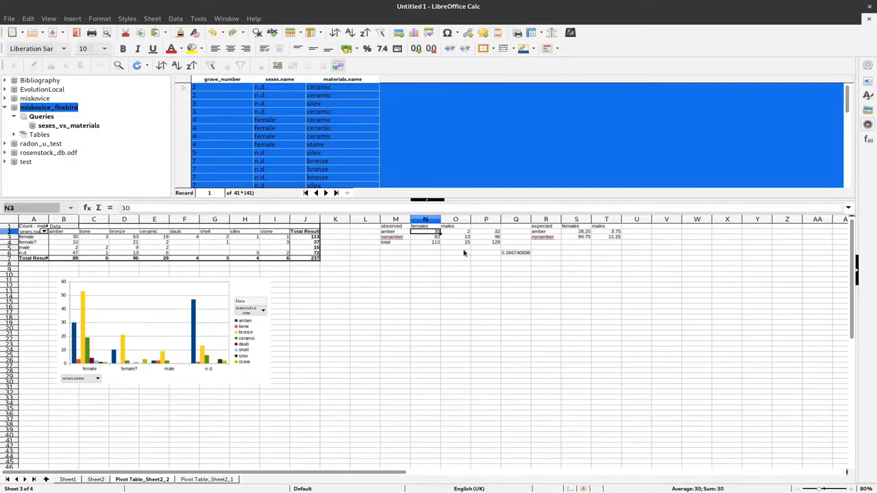